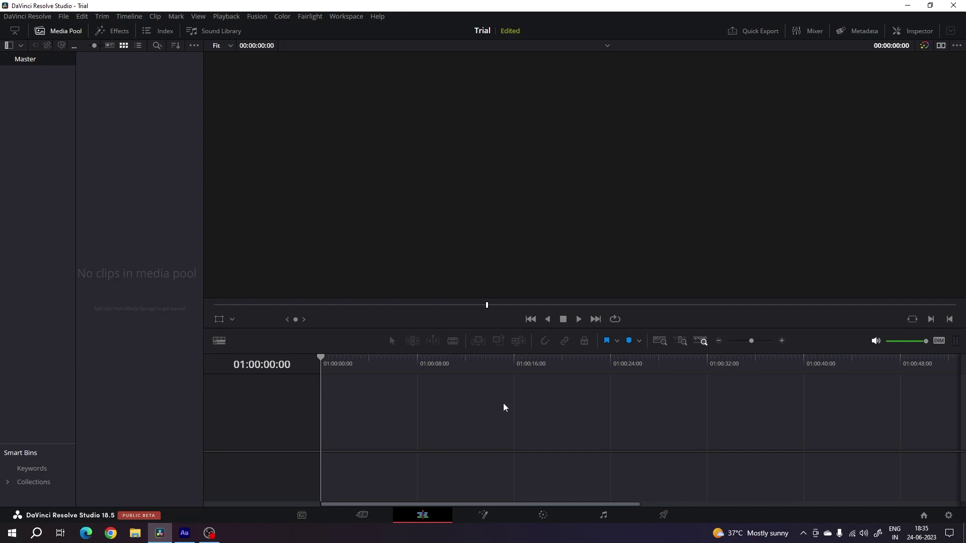
- Switch the timeline to vertical 1080 x 1920 resolution at 24 fps and save the project settings
{"action": "left_click", "coordinate": [949, 516]}
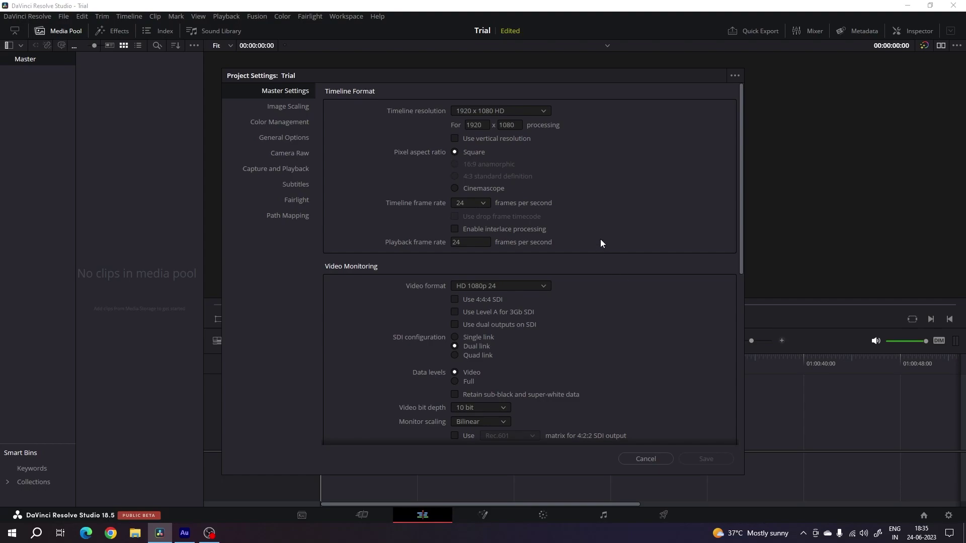
{"action": "left_click", "coordinate": [548, 112]}
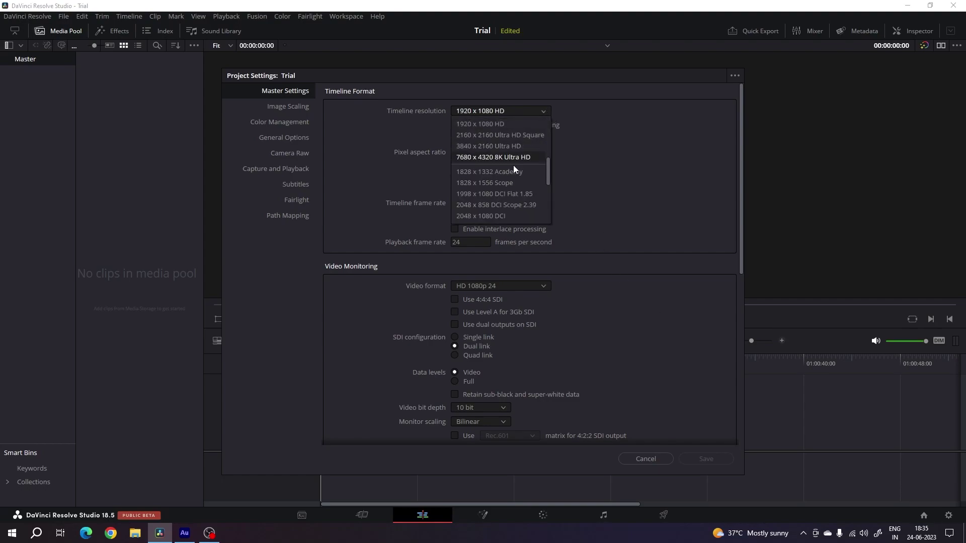
{"action": "left_click", "coordinate": [607, 150]}
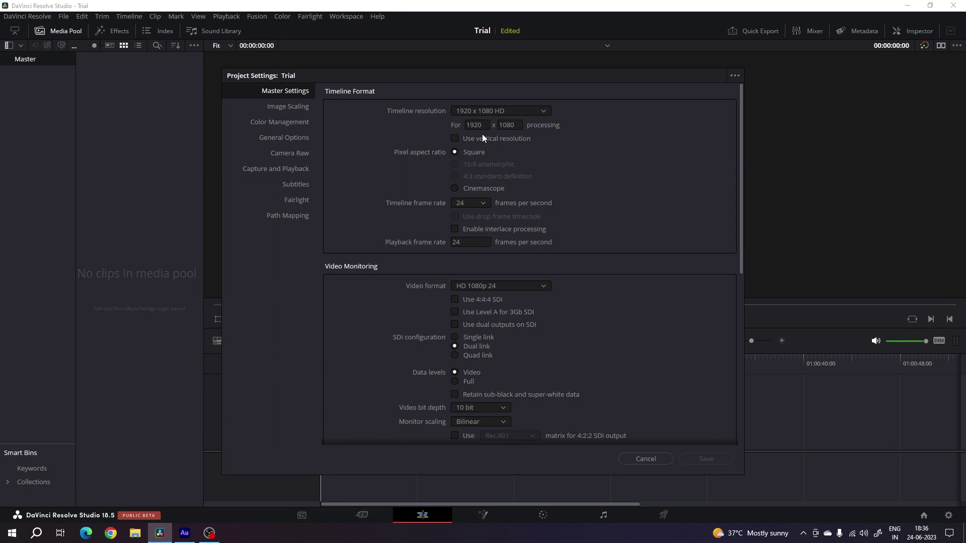
{"action": "left_click", "coordinate": [458, 139]}
{"action": "left_click", "coordinate": [483, 203]}
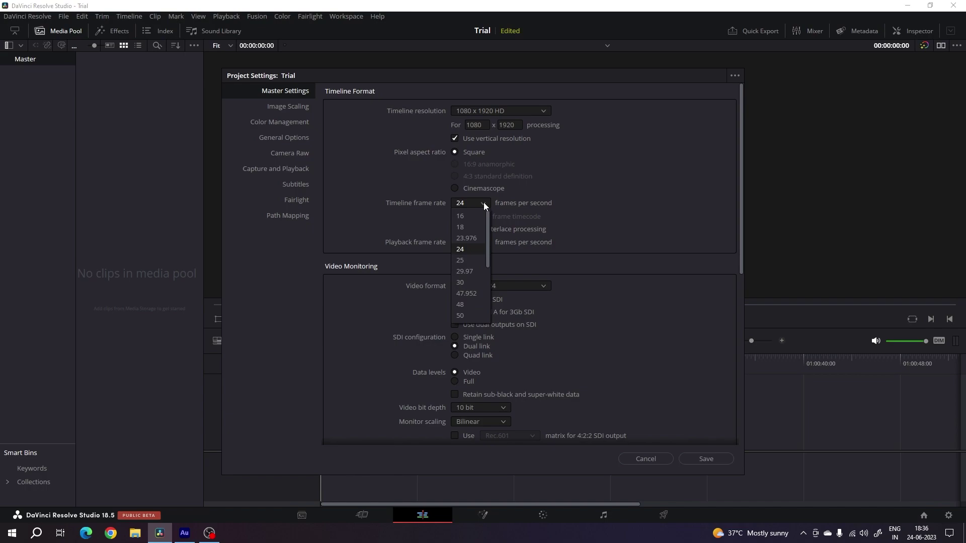
{"action": "left_click", "coordinate": [474, 247]}
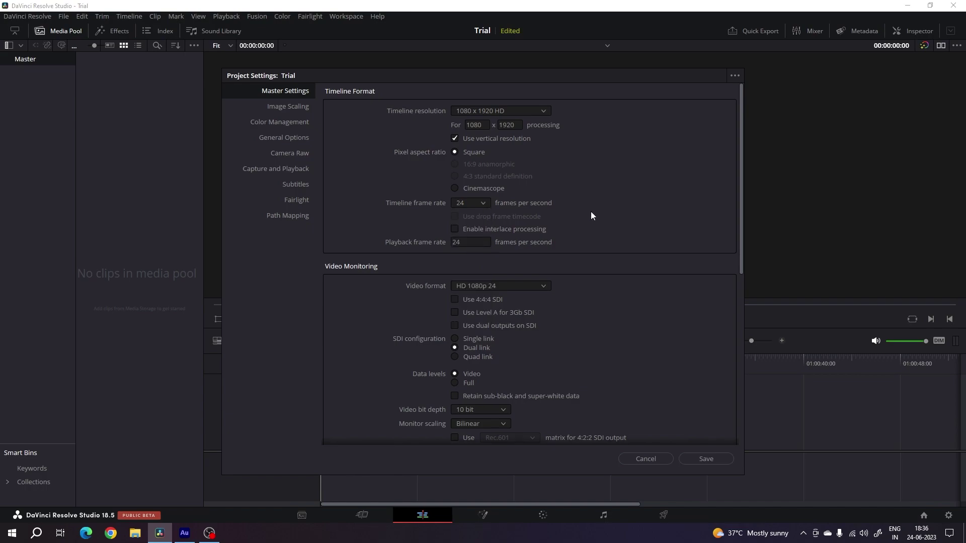
{"action": "left_click", "coordinate": [705, 458]}
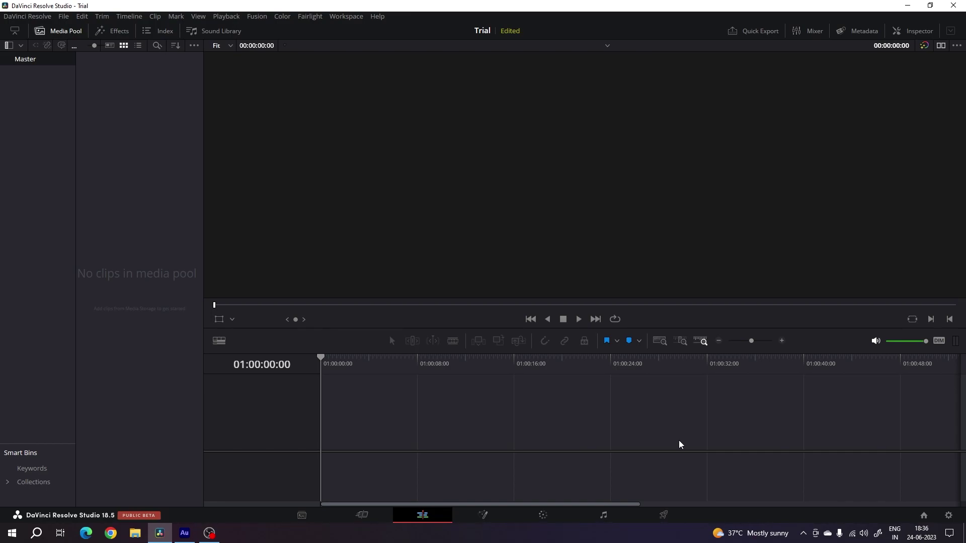
- Import clips 4761955, 4887908 and 6752229 from the Reels - DR folder into the Media Pool
{"action": "right_click", "coordinate": [134, 130]}
{"action": "left_click", "coordinate": [187, 234]}
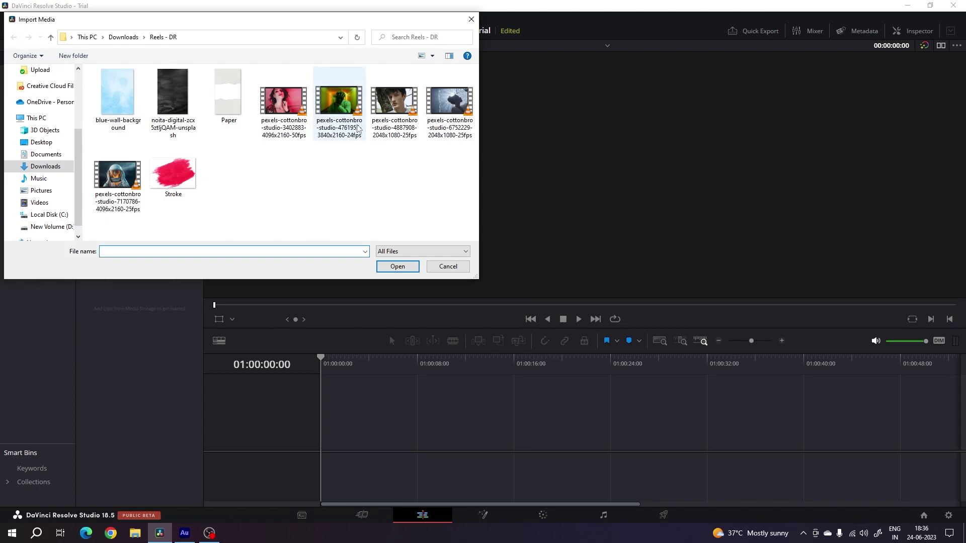
{"action": "left_click", "coordinate": [345, 118]}
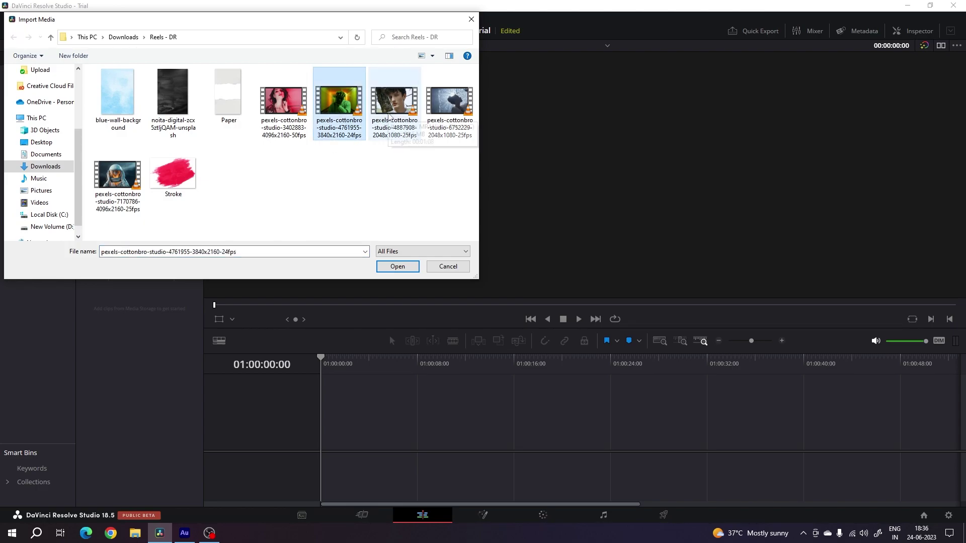
{"action": "left_click", "coordinate": [390, 132], "text": "ctrl"}
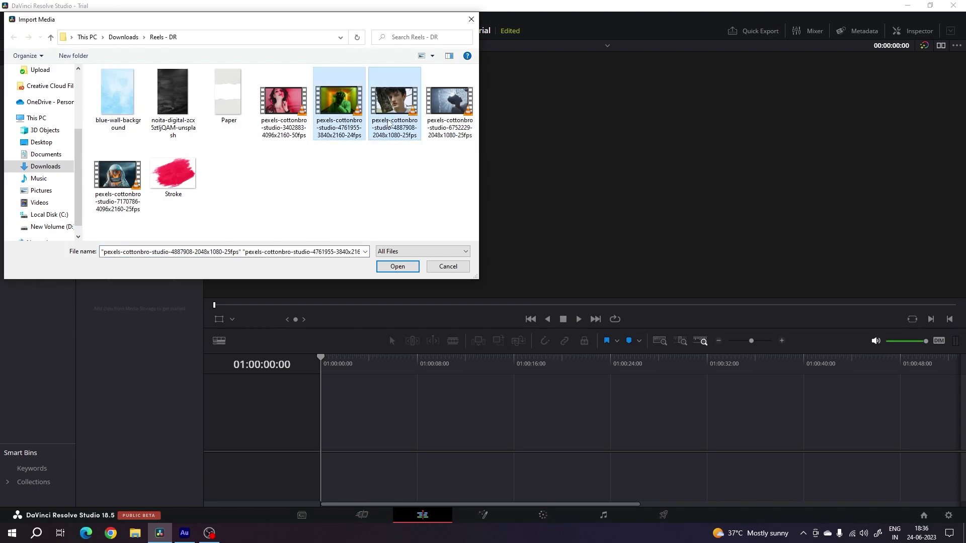
{"action": "left_click", "coordinate": [454, 120], "text": "ctrl"}
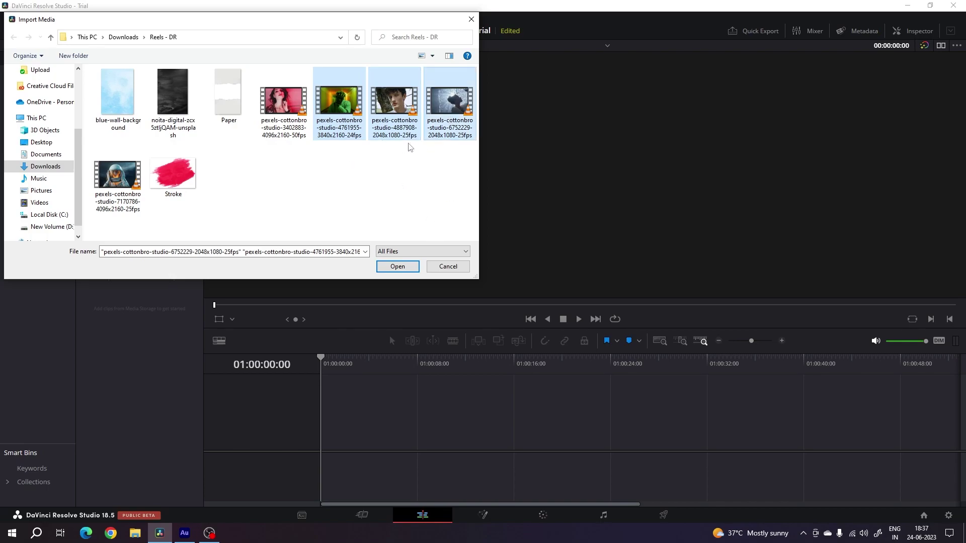
{"action": "left_click", "coordinate": [410, 272]}
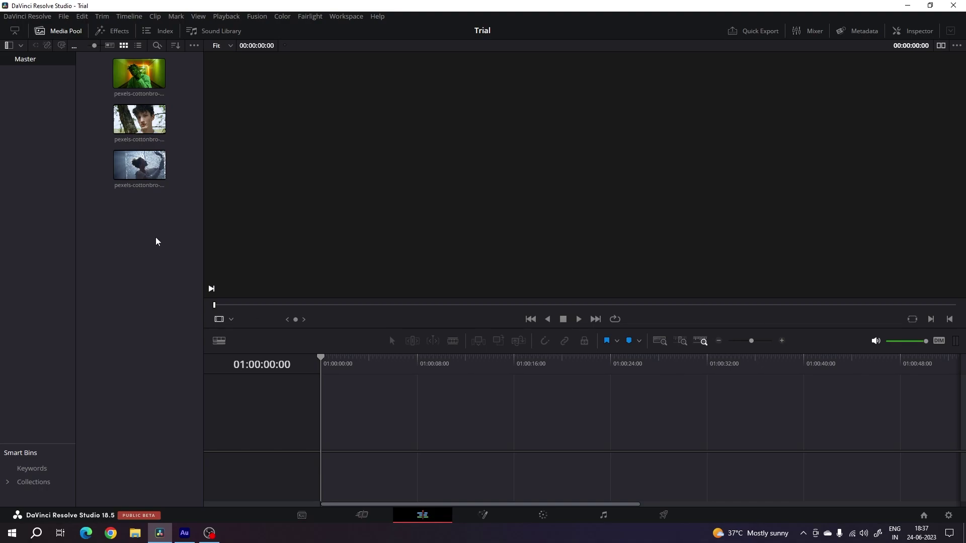
- Drop the 6752229 clip onto a new timeline, blade it at 15 seconds, and delete the tail
{"action": "left_click", "coordinate": [151, 168]}
{"action": "left_click_drag", "start_coordinate": [137, 170], "coordinate": [325, 421]}
{"action": "left_click", "coordinate": [382, 363]}
{"action": "left_click_drag", "start_coordinate": [382, 358], "coordinate": [412, 361]}
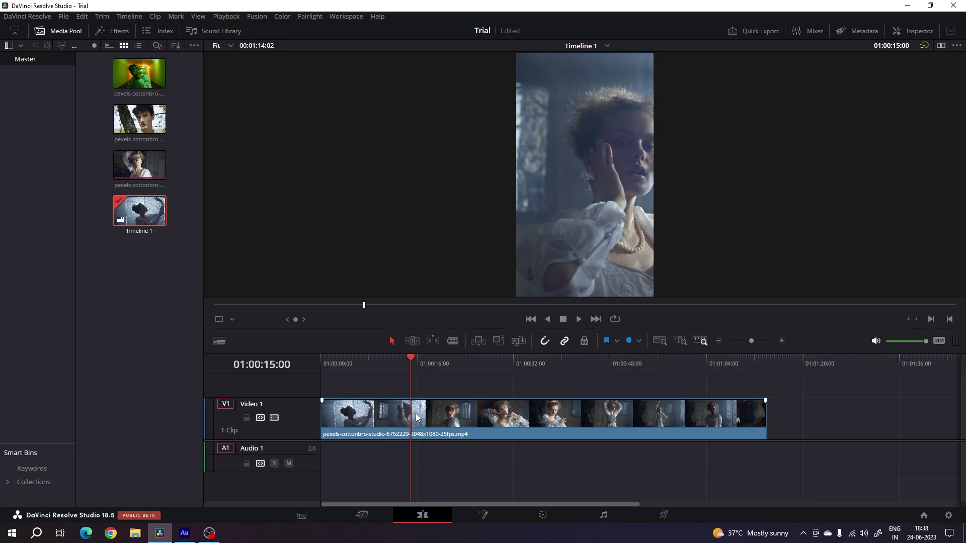
{"action": "left_click", "coordinate": [452, 341]}
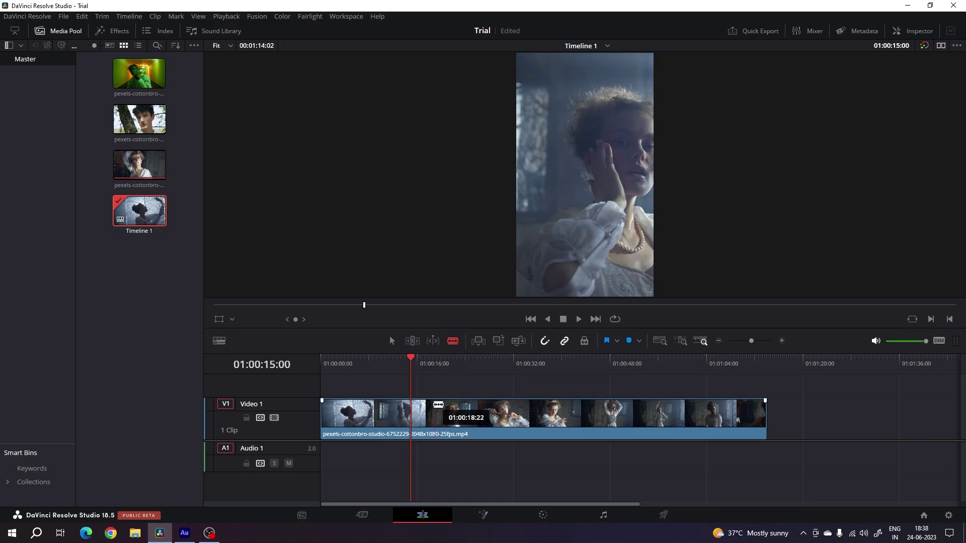
{"action": "left_click", "coordinate": [413, 419]}
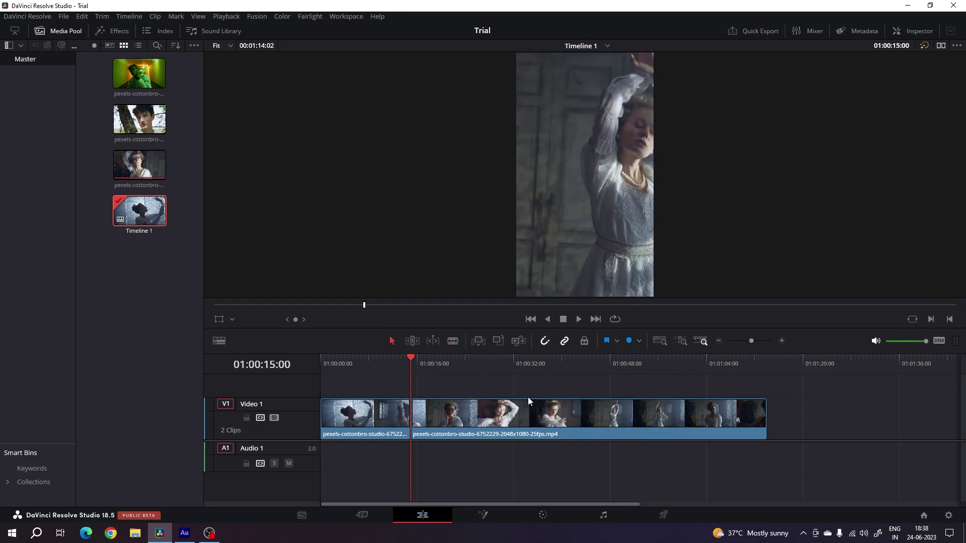
{"action": "left_click", "coordinate": [499, 415]}
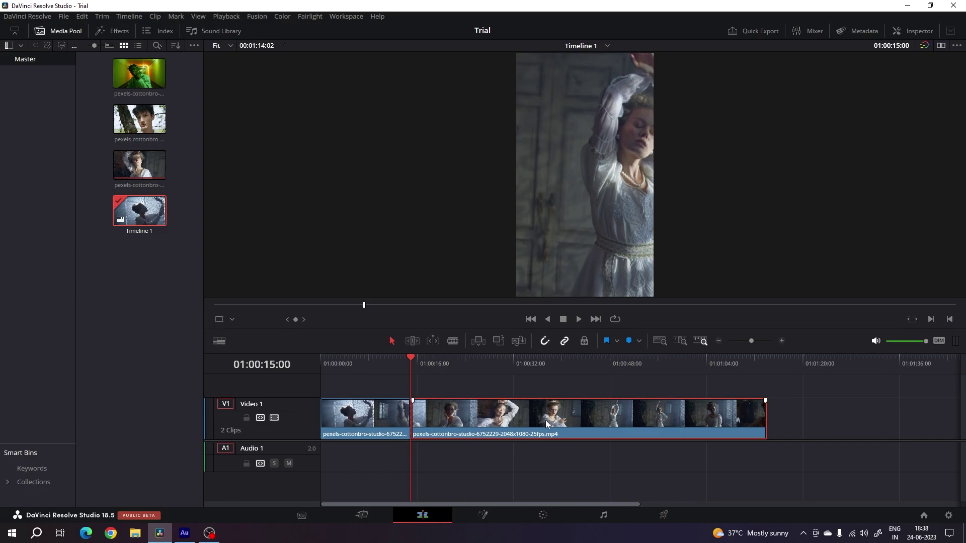
{"action": "key", "text": "Delete"}
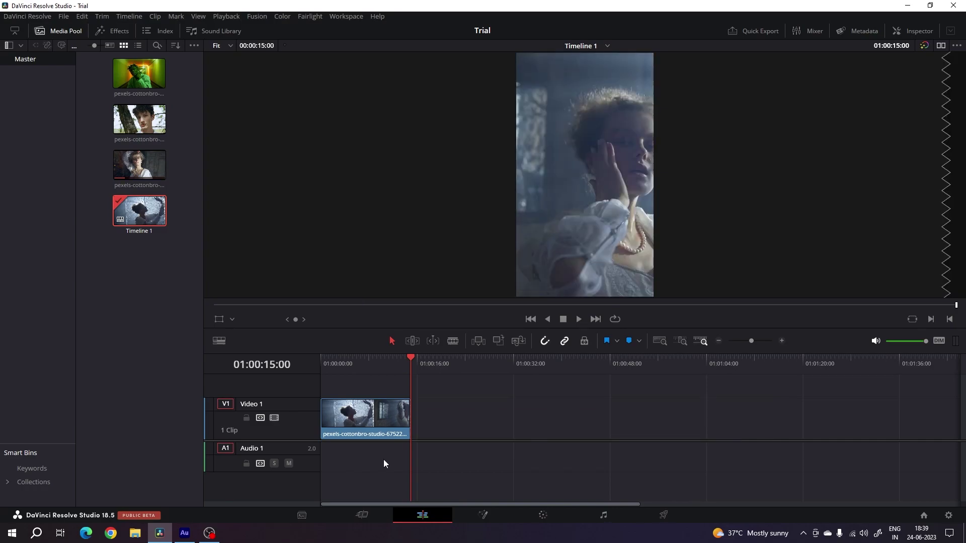
- Set the Video 1 clip's Transform Zoom to 0.3, then load the 4887908 clip in the source viewer
{"action": "scroll", "coordinate": [383, 463], "scroll_direction": "up", "scroll_amount": 4}
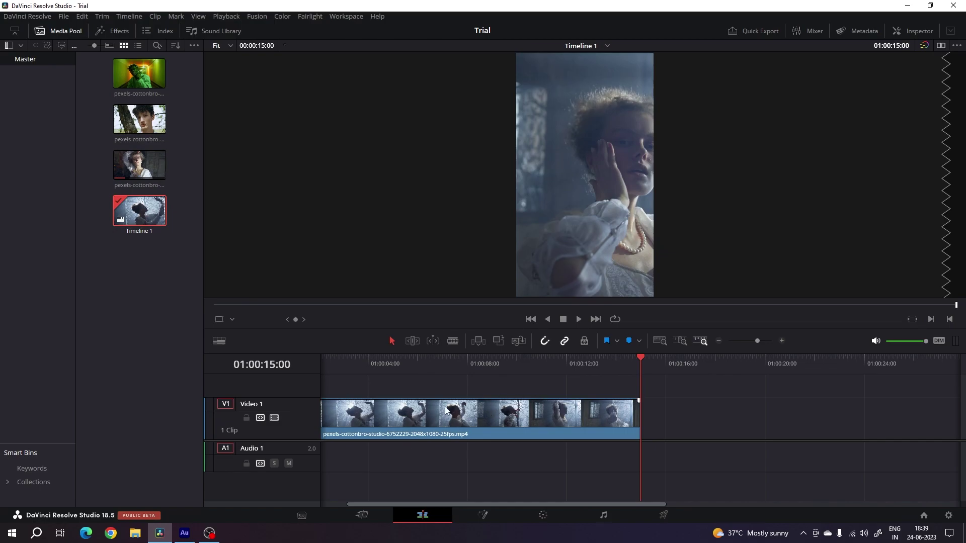
{"action": "left_click_drag", "start_coordinate": [307, 399], "coordinate": [307, 414]}
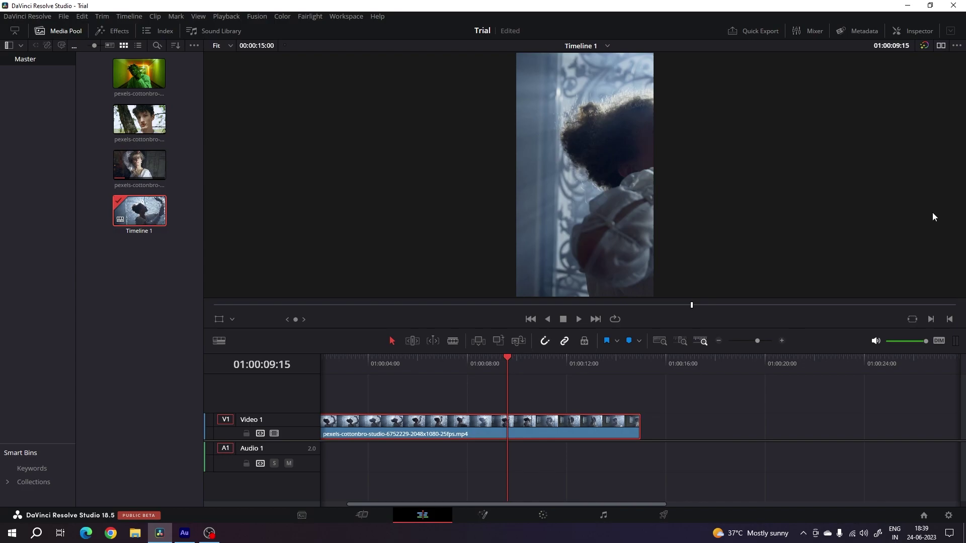
{"action": "left_click", "coordinate": [913, 32]}
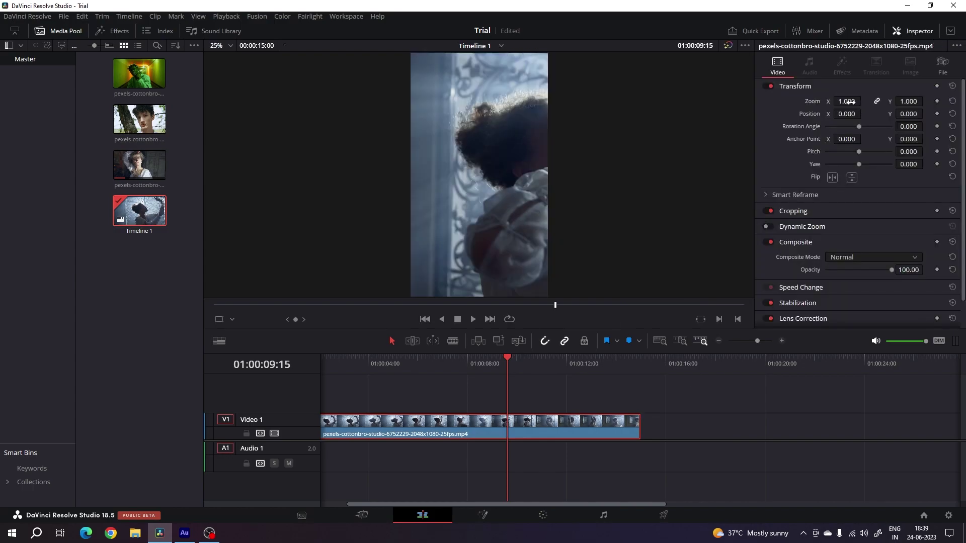
{"action": "left_click_drag", "start_coordinate": [849, 101], "coordinate": [815, 101]}
{"action": "left_click", "coordinate": [853, 101]}
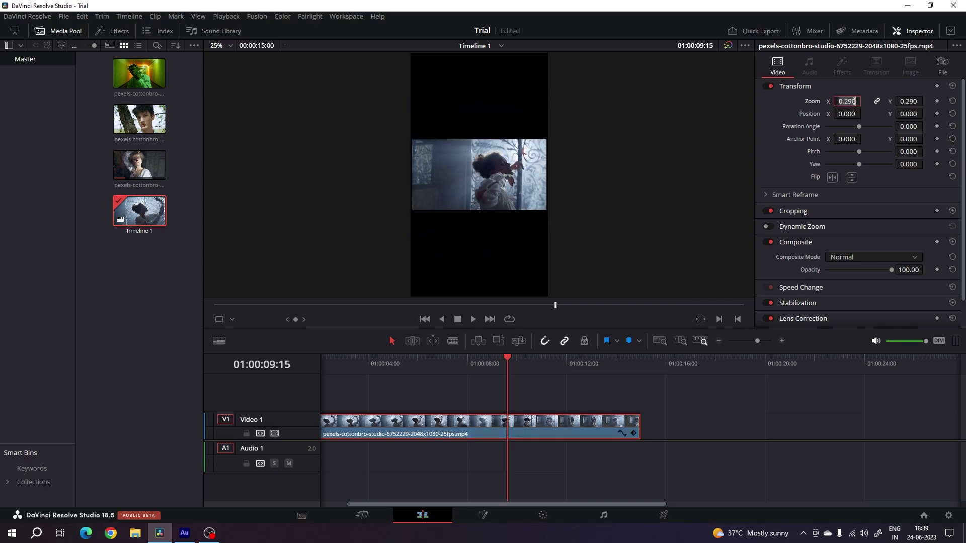
{"action": "type", "text": "0.3"}
{"action": "key", "text": "Return"}
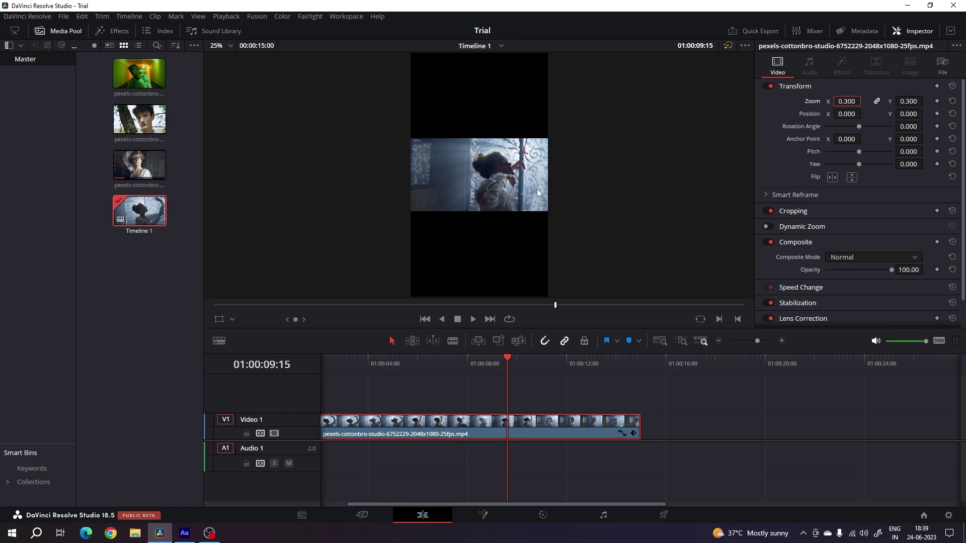
{"action": "left_click", "coordinate": [176, 140]}
{"action": "left_click", "coordinate": [142, 127]}
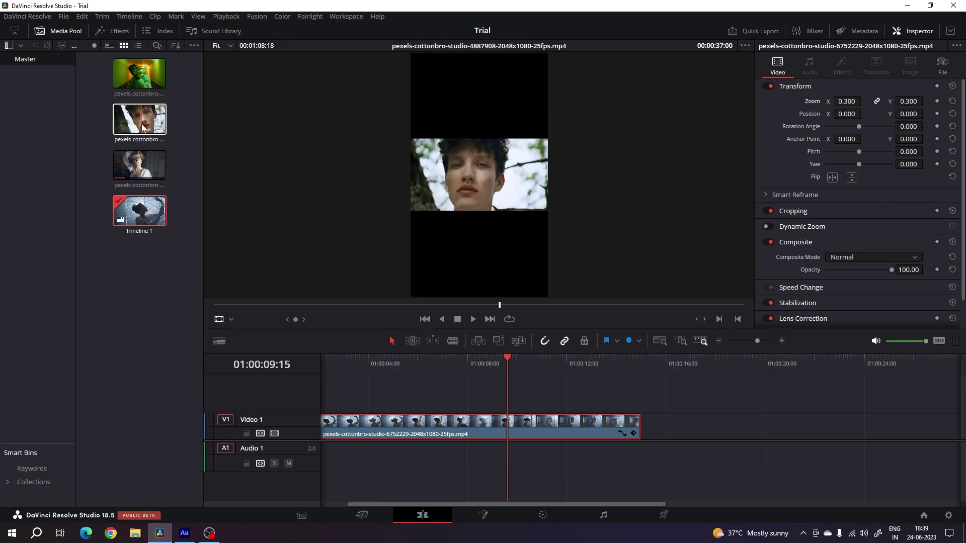
- Place the 4887908 clip on Video 2 and cut it at 01:00:15:00, deleting the excess
{"action": "left_click_drag", "start_coordinate": [142, 128], "coordinate": [352, 394]}
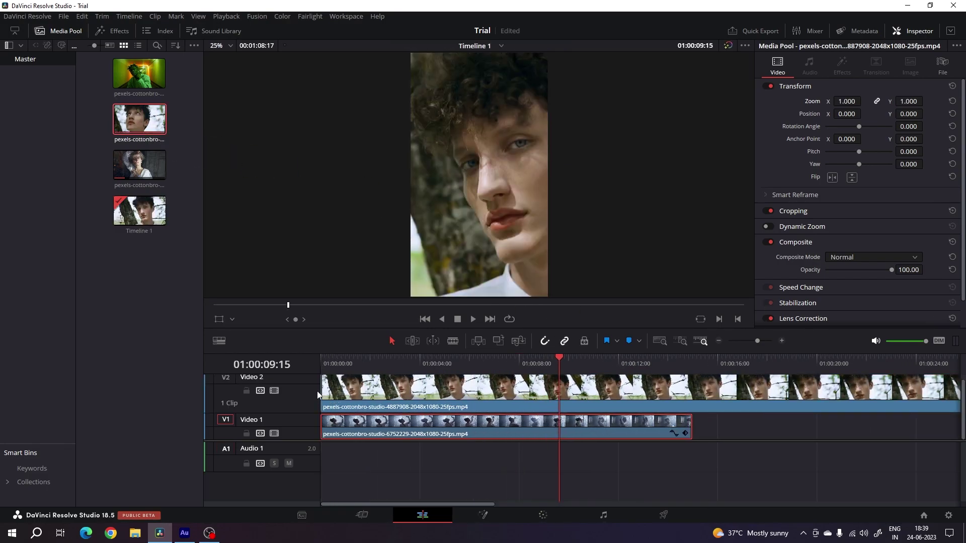
{"action": "scroll", "coordinate": [291, 389], "scroll_direction": "up", "scroll_amount": 1}
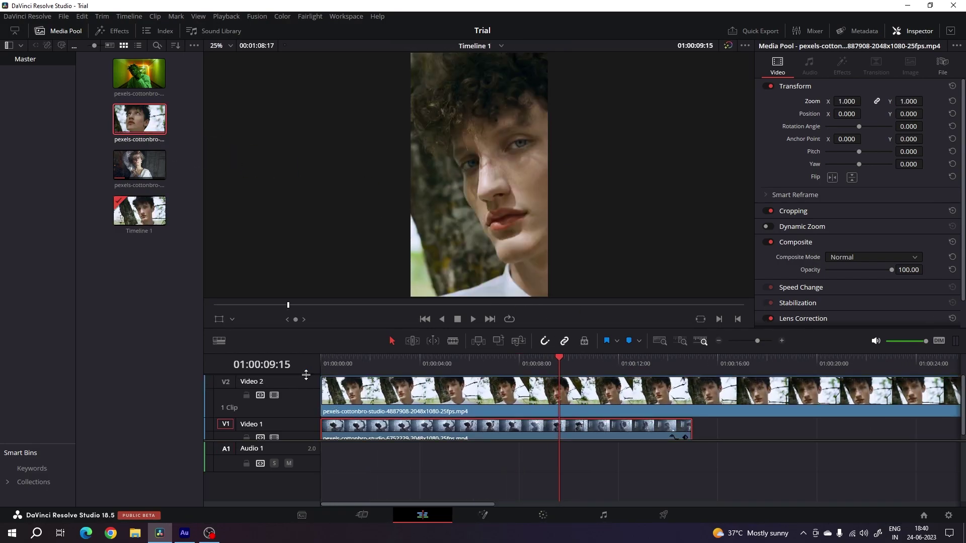
{"action": "left_click_drag", "start_coordinate": [307, 376], "coordinate": [308, 389]}
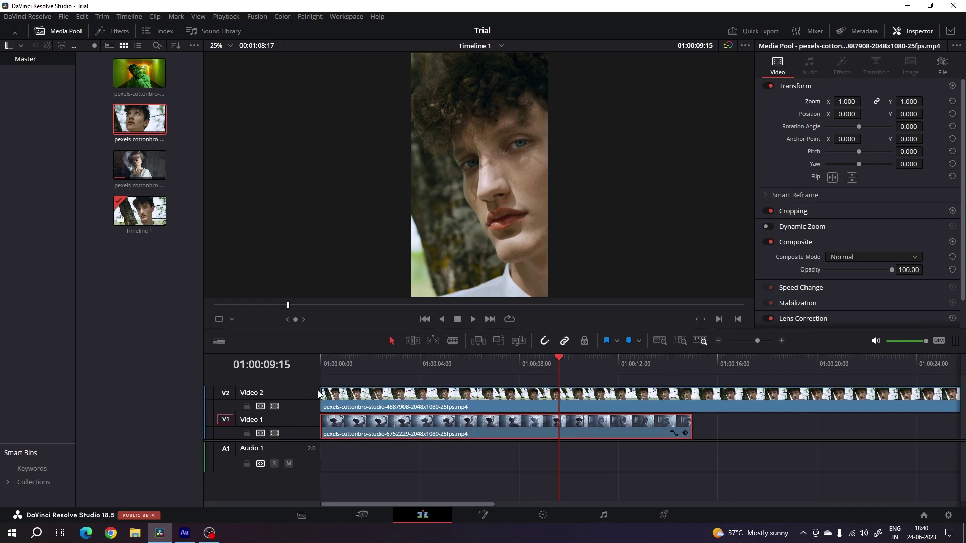
{"action": "left_click_drag", "start_coordinate": [559, 368], "coordinate": [692, 378]}
{"action": "left_click", "coordinate": [453, 341]}
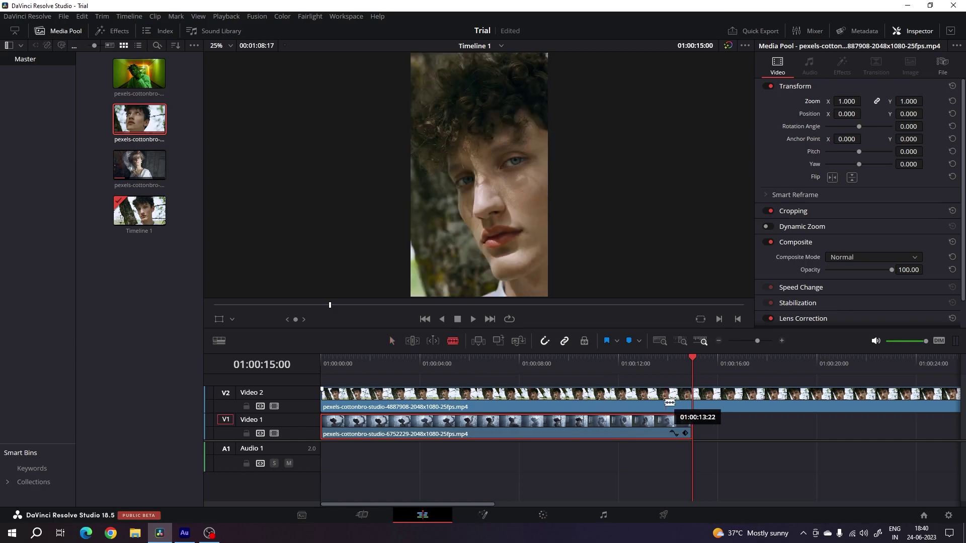
{"action": "left_click", "coordinate": [693, 395]}
{"action": "key", "text": "a"}
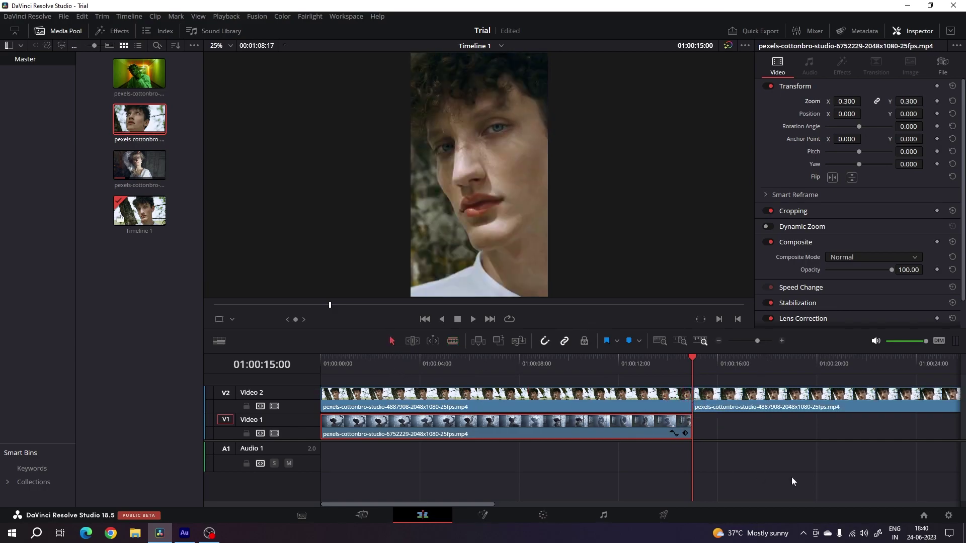
{"action": "left_click", "coordinate": [793, 408]}
{"action": "key", "text": "Delete"}
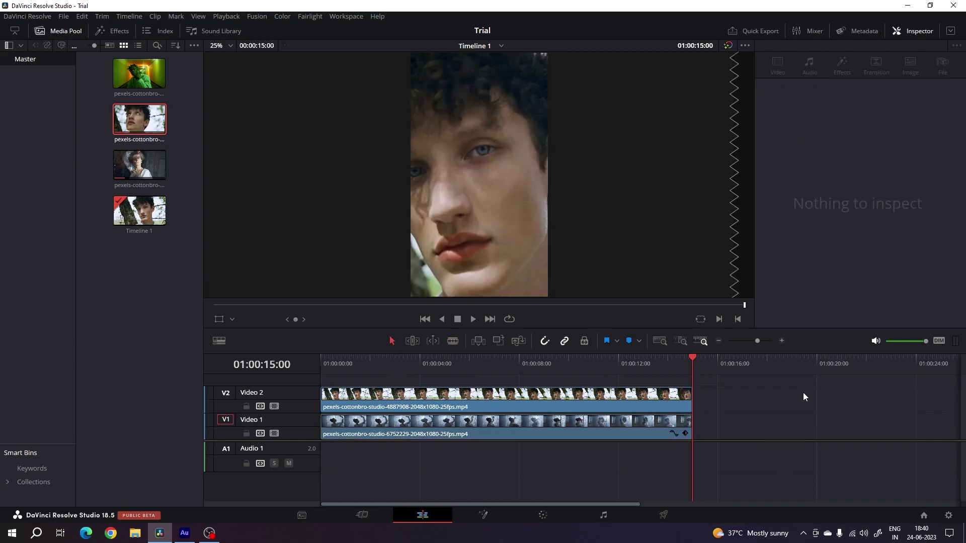
- Set the Video 2 clip's Transform Zoom to 0.3
{"action": "left_click", "coordinate": [457, 361]}
{"action": "left_click", "coordinate": [508, 361]}
{"action": "left_click", "coordinate": [512, 402]}
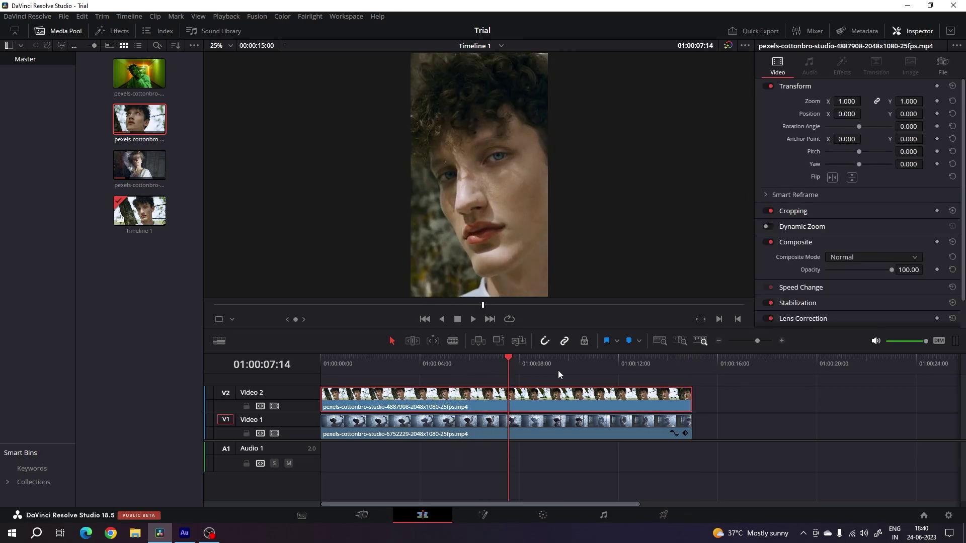
{"action": "left_click", "coordinate": [845, 100]}
{"action": "type", "text": "0.3"}
{"action": "key", "text": "Return"}
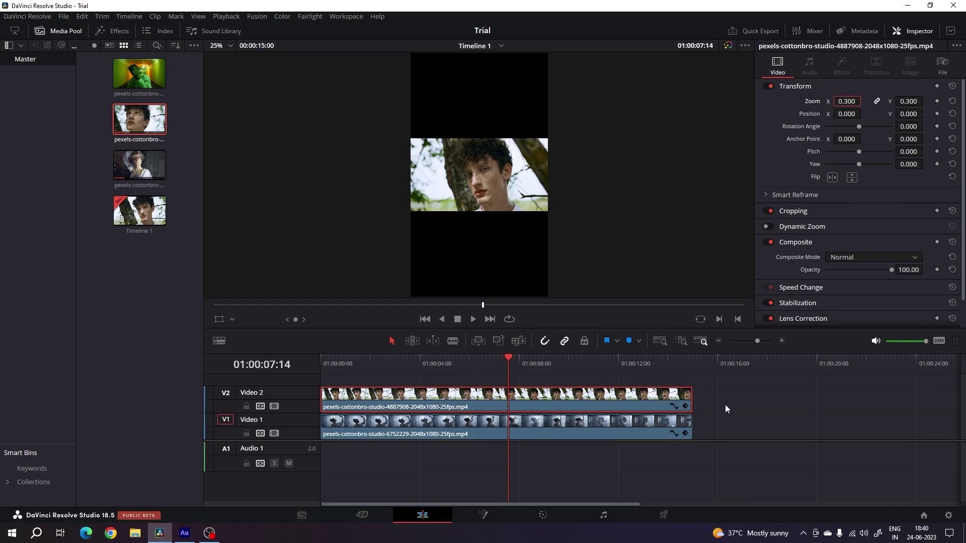
- Place the green hallway clip 4761955 on Video 3 and trim its end to 15 seconds
{"action": "left_click", "coordinate": [139, 79]}
{"action": "left_click_drag", "start_coordinate": [139, 79], "coordinate": [302, 388]}
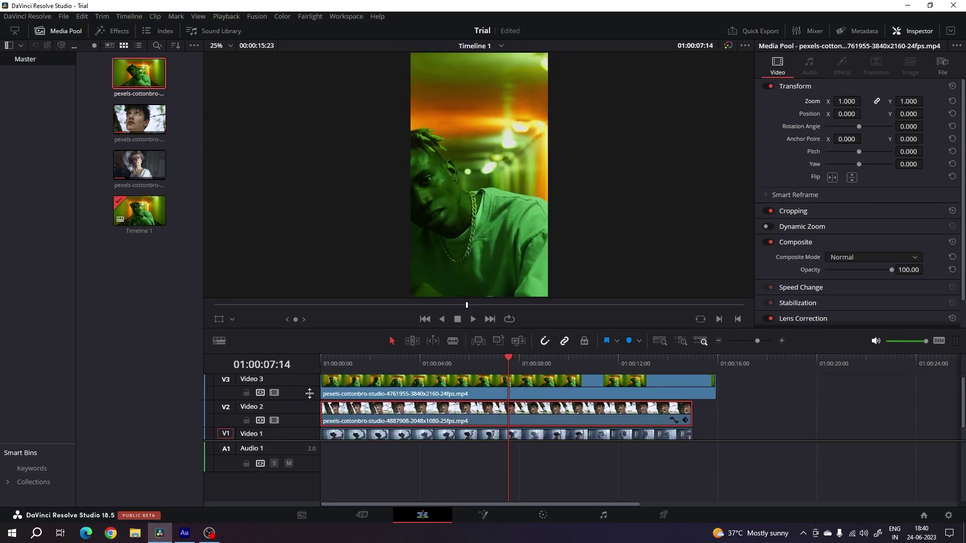
{"action": "left_click", "coordinate": [712, 389]}
{"action": "left_click_drag", "start_coordinate": [711, 389], "coordinate": [691, 389]}
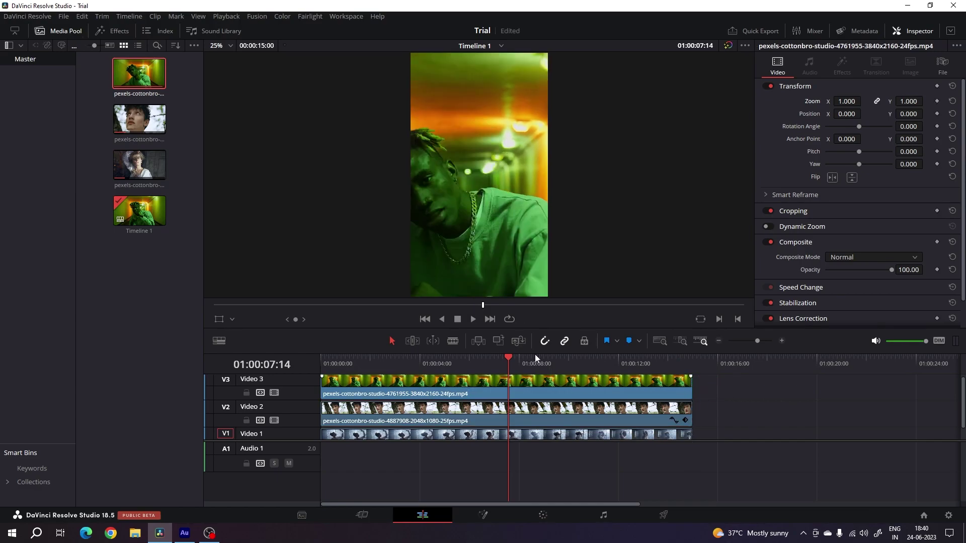
{"action": "left_click_drag", "start_coordinate": [572, 441], "coordinate": [575, 487]}
- Set the green hallway clip's Transform Zoom to 0.34
{"action": "left_click", "coordinate": [527, 378]}
{"action": "left_click", "coordinate": [518, 423]}
{"action": "key", "text": "Left"}
{"action": "key", "text": "Left"}
{"action": "key", "text": "Left"}
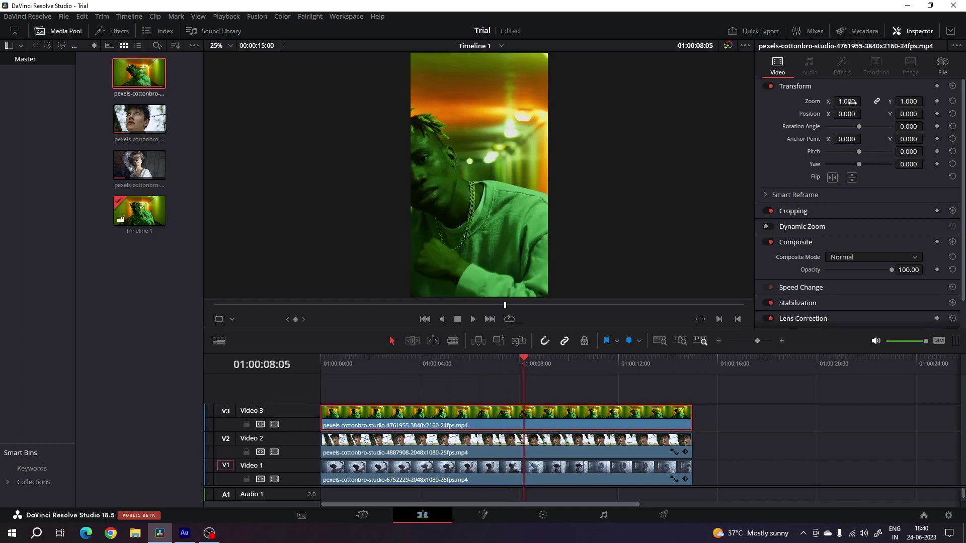
{"action": "left_click", "coordinate": [853, 102]}
{"action": "type", "text": "0.34"}
{"action": "key", "text": "Return"}
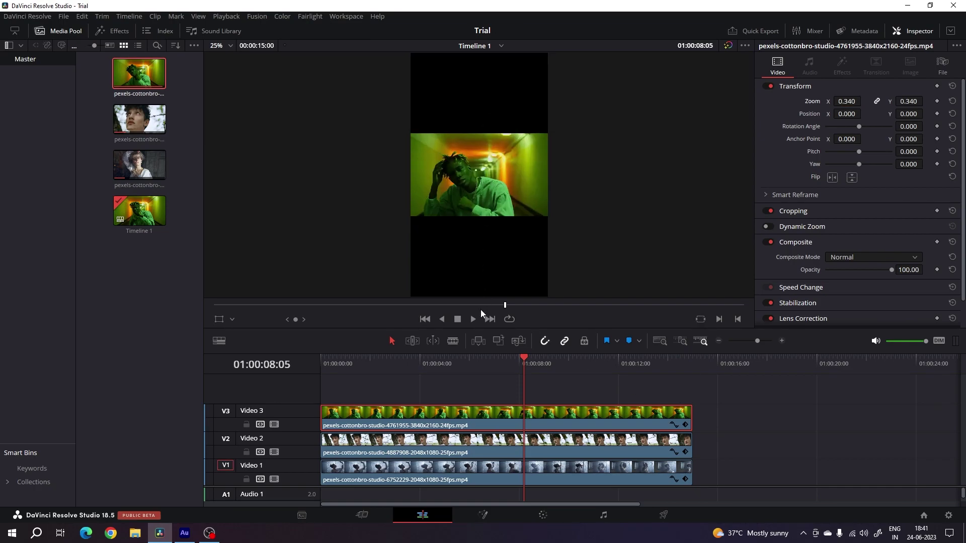
{"action": "left_click", "coordinate": [469, 473]}
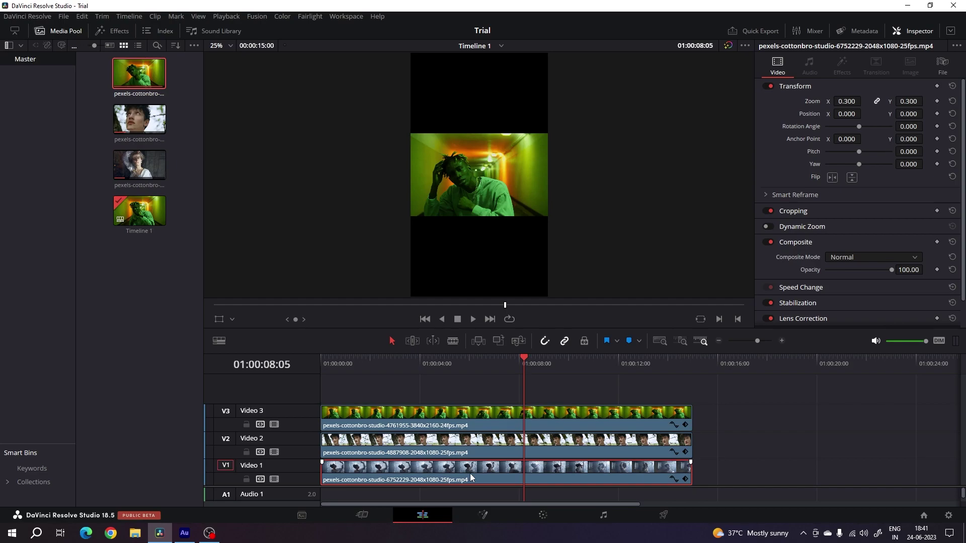
- Move the Video 1 clip to the frame bottom (Y about -670) and the Video 2 clip to the top (Y 668)
{"action": "left_click_drag", "start_coordinate": [908, 113], "coordinate": [926, 114]}
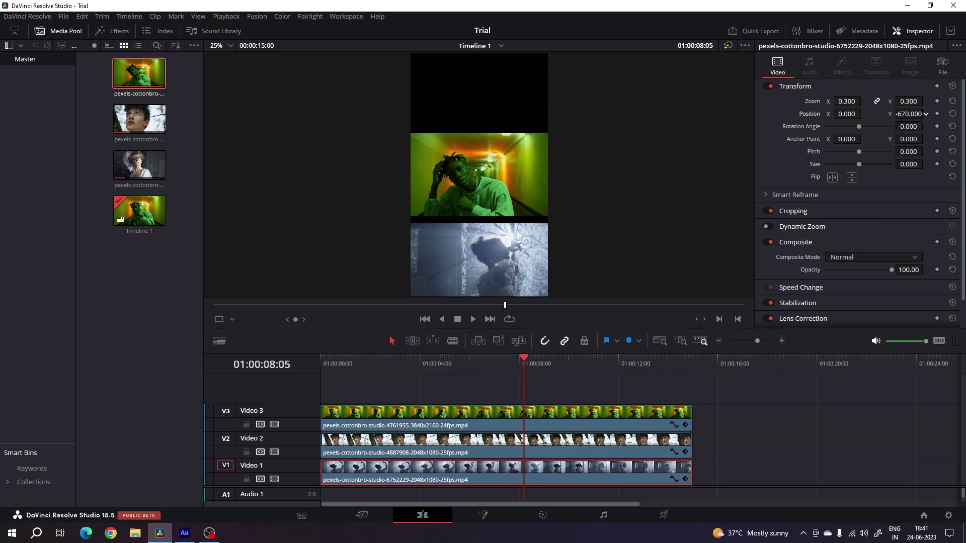
{"action": "left_click", "coordinate": [521, 456]}
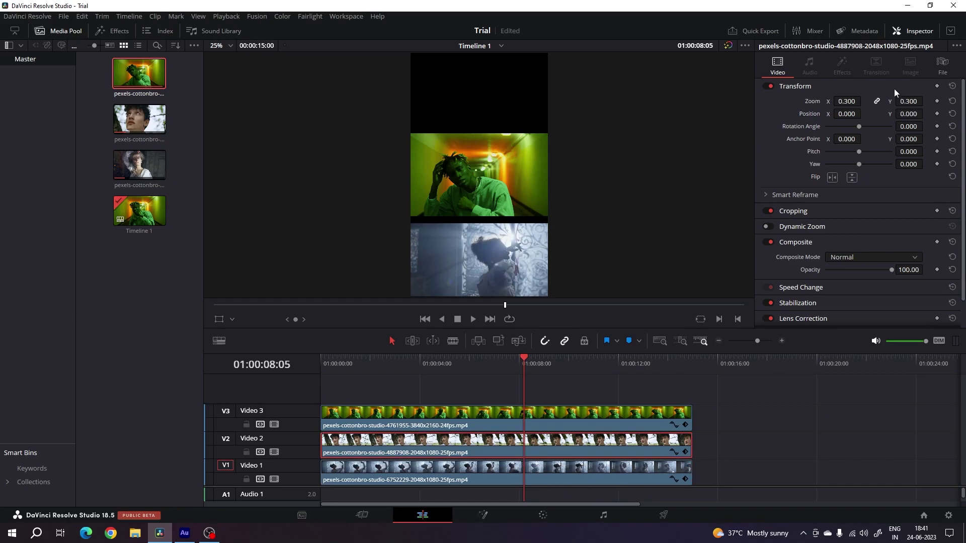
{"action": "left_click_drag", "start_coordinate": [926, 114], "coordinate": [925, 114]}
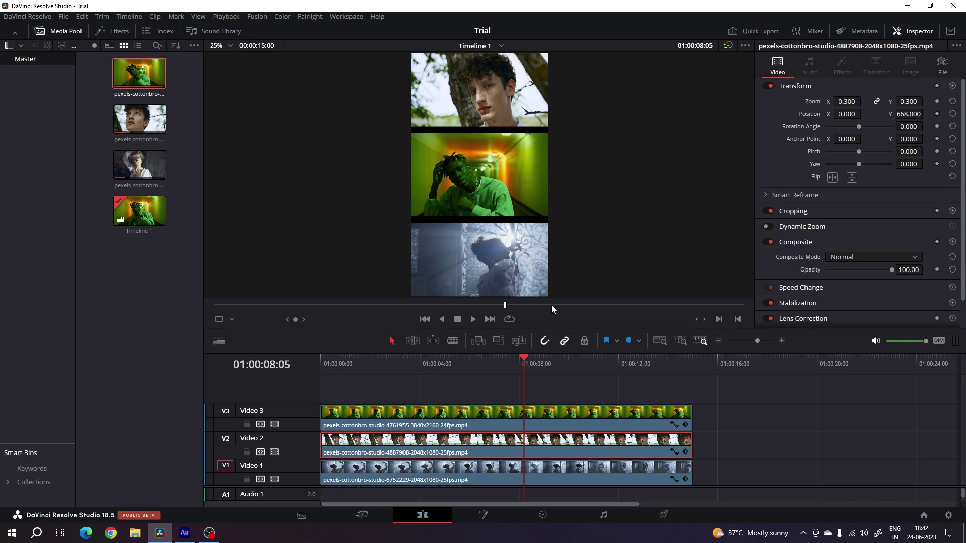
{"action": "left_click", "coordinate": [504, 420]}
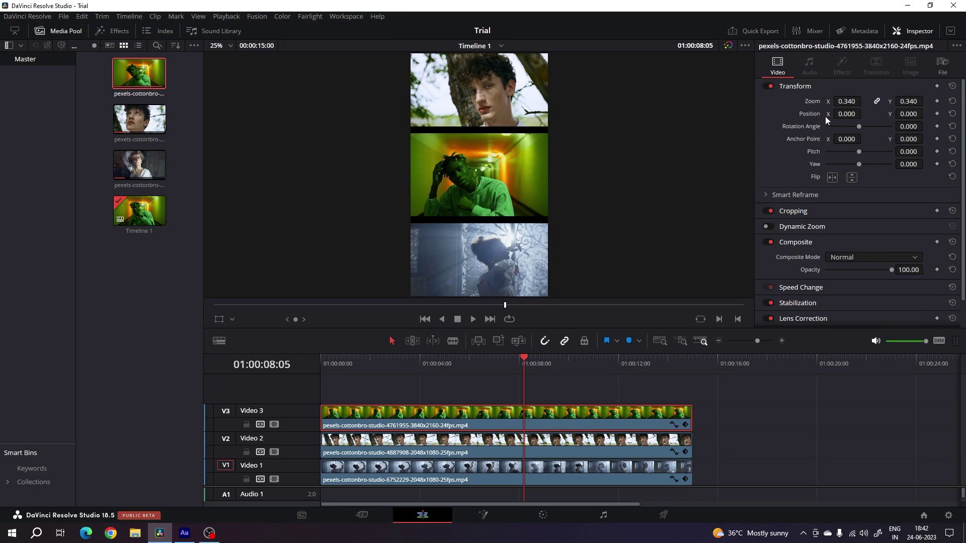
- Enlarge the green hallway clip's zoom to 0.385 so the three bands meet without gaps
{"action": "left_click_drag", "start_coordinate": [845, 102], "coordinate": [864, 101]}
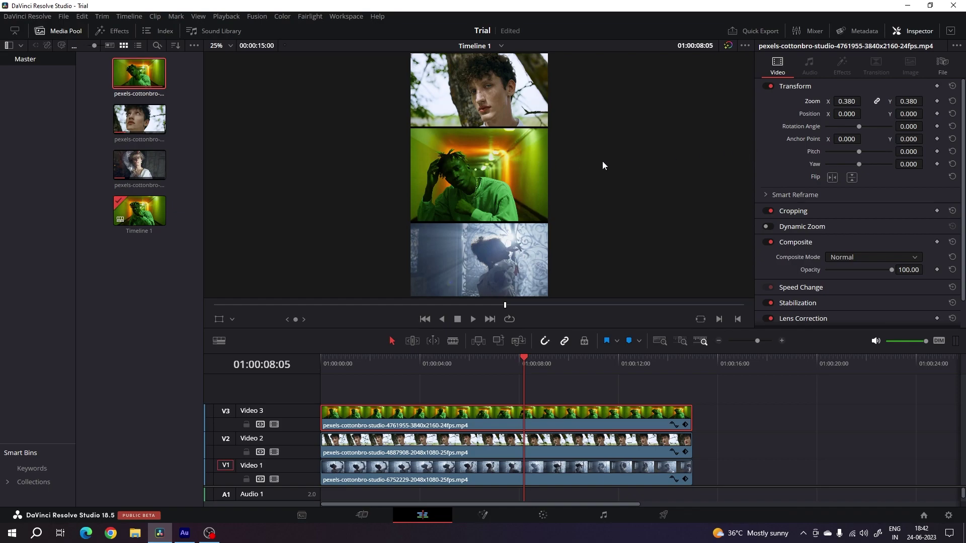
{"action": "left_click", "coordinate": [230, 49]}
{"action": "left_click", "coordinate": [230, 103]}
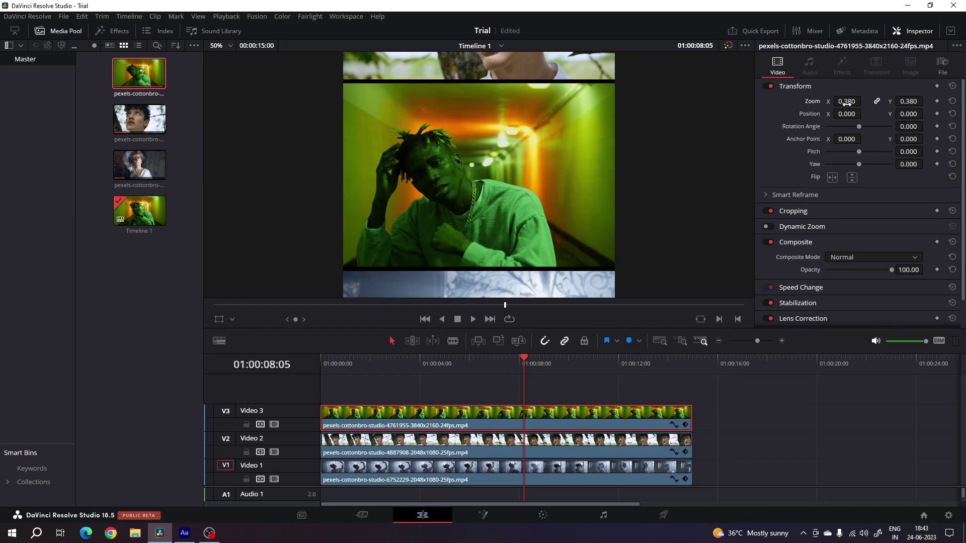
{"action": "left_click_drag", "start_coordinate": [846, 102], "coordinate": [847, 102]}
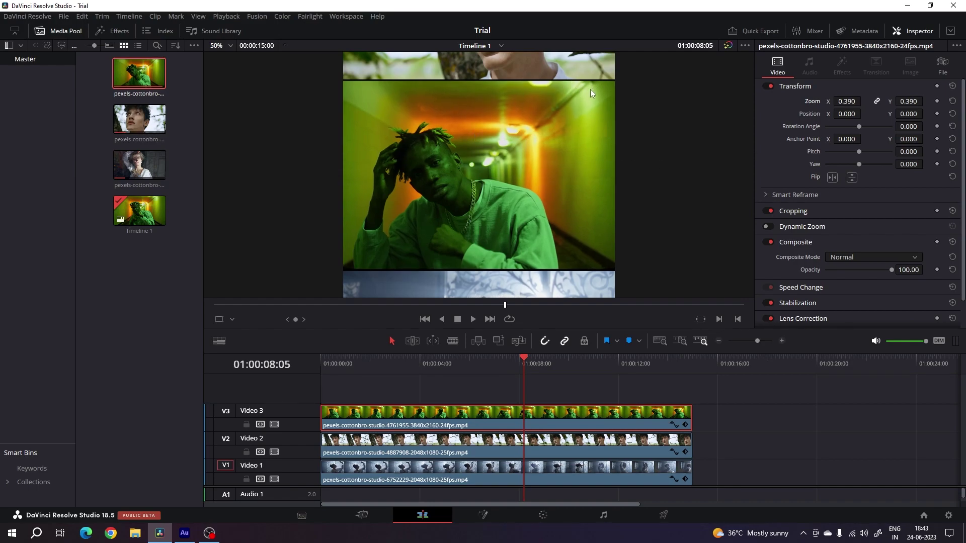
{"action": "left_click", "coordinate": [853, 103]}
{"action": "type", "text": "0.385"}
{"action": "key", "text": "Return"}
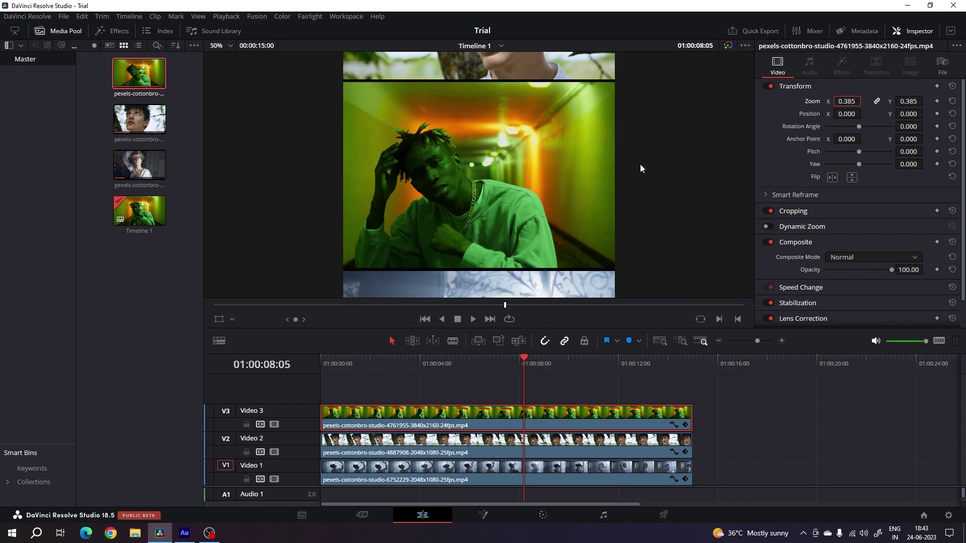
- Return the viewer to 25% and play the stacked clips with looping enabled
{"action": "key", "text": "q"}
{"action": "left_click", "coordinate": [231, 48]}
{"action": "left_click", "coordinate": [234, 64]}
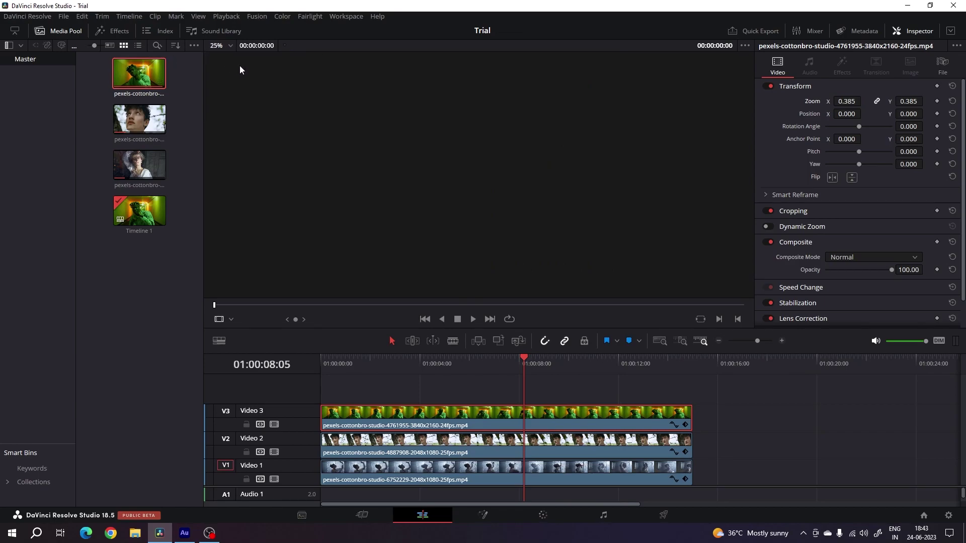
{"action": "left_click_drag", "start_coordinate": [473, 364], "coordinate": [469, 364]}
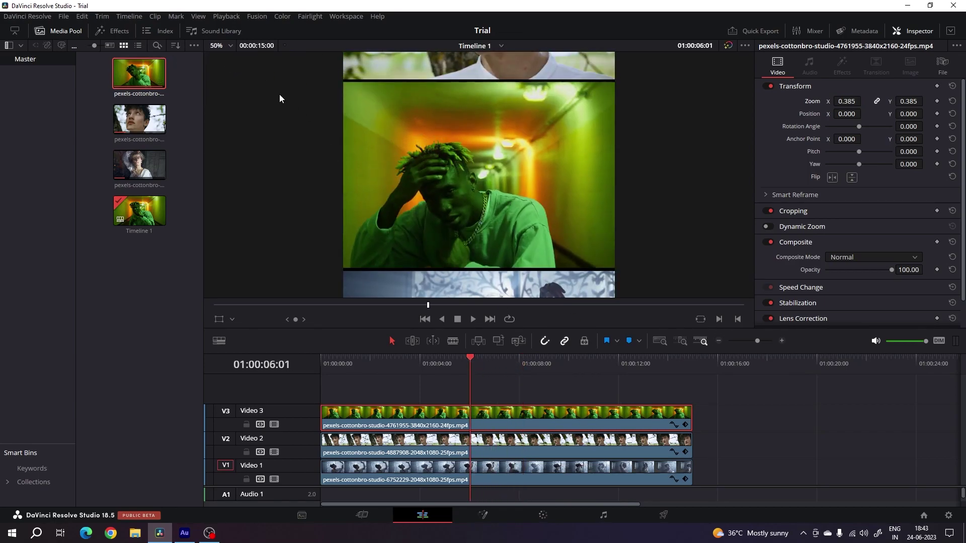
{"action": "left_click", "coordinate": [230, 49]}
{"action": "left_click", "coordinate": [230, 62]}
{"action": "left_click", "coordinate": [472, 318]}
{"action": "left_click", "coordinate": [509, 318]}
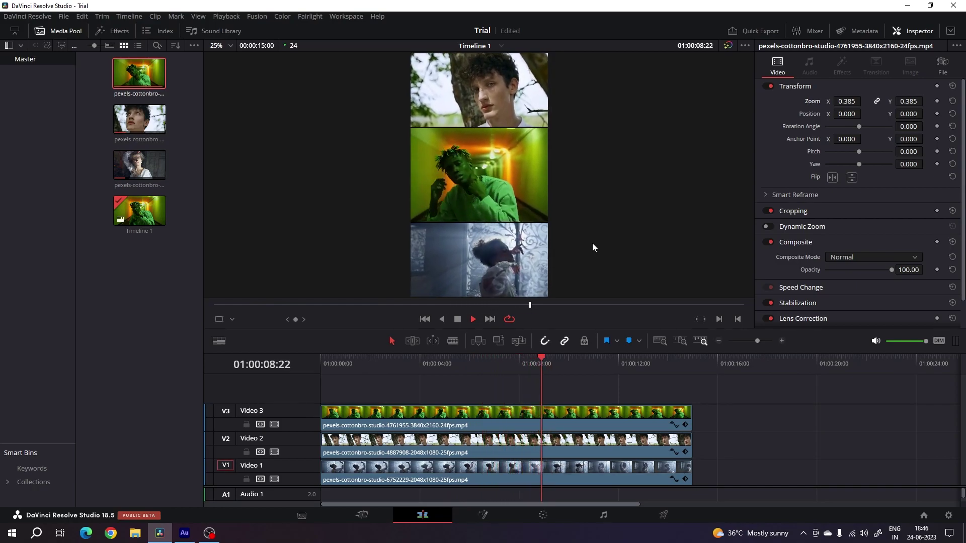
- Stop playback and duplicate the three stacked clips as a second set from 15:00 to 30:00
{"action": "key", "text": "space"}
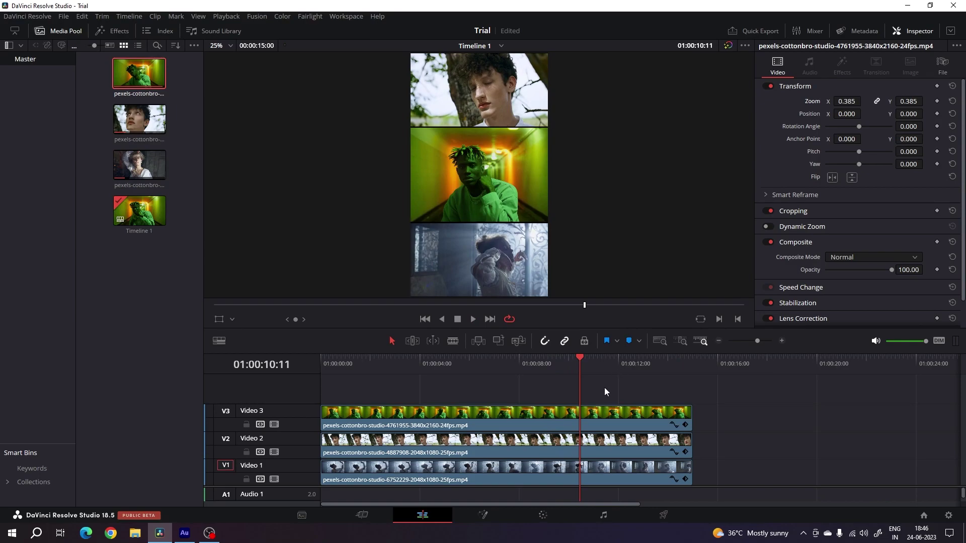
{"action": "left_click_drag", "start_coordinate": [496, 388], "coordinate": [535, 472]}
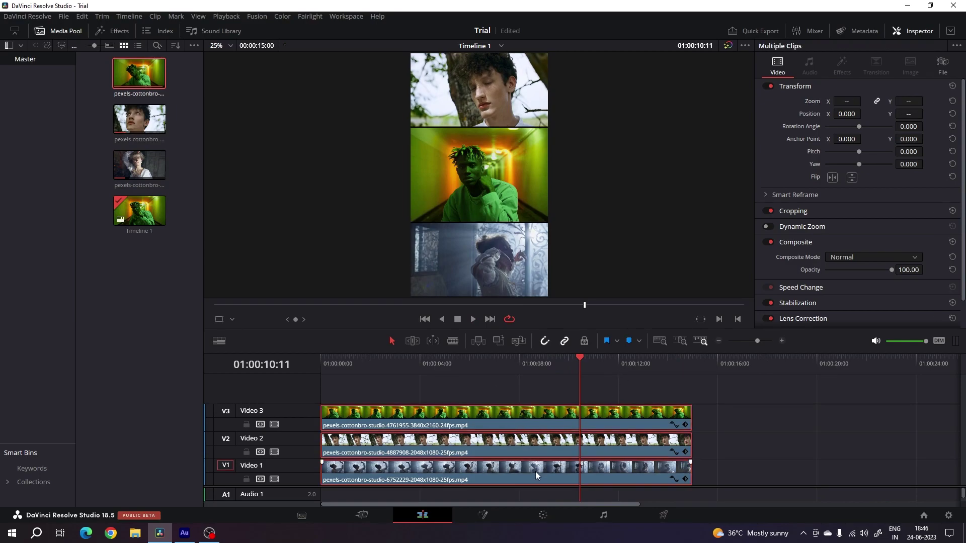
{"action": "key", "text": "Down"}
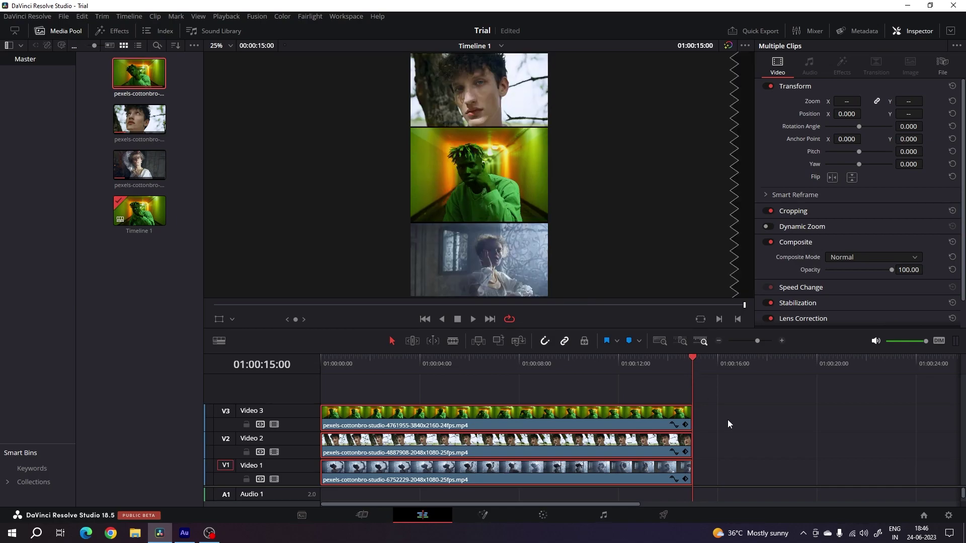
{"action": "key", "text": "ctrl+z"}
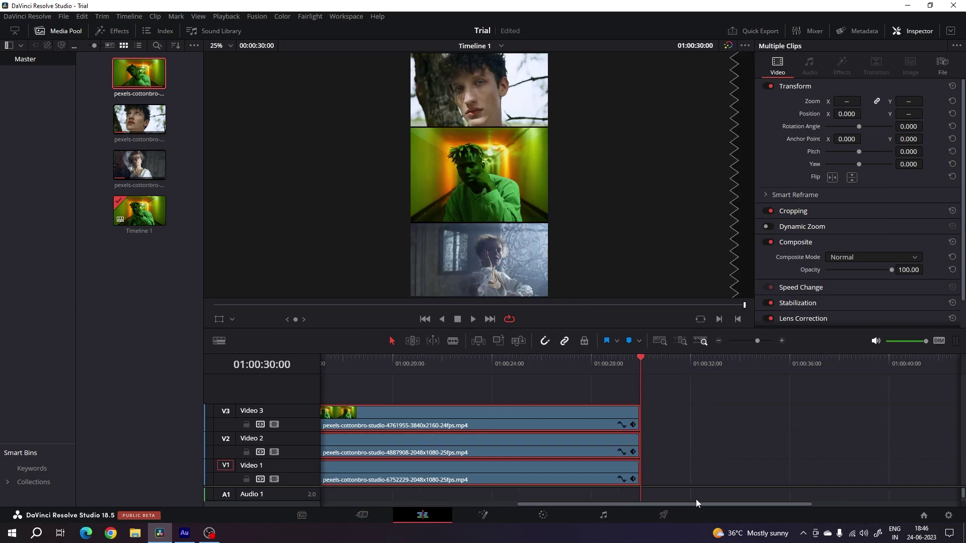
{"action": "left_click_drag", "start_coordinate": [681, 508], "coordinate": [561, 508]}
{"action": "left_click_drag", "start_coordinate": [623, 367], "coordinate": [682, 373]}
{"action": "left_click", "coordinate": [709, 395]}
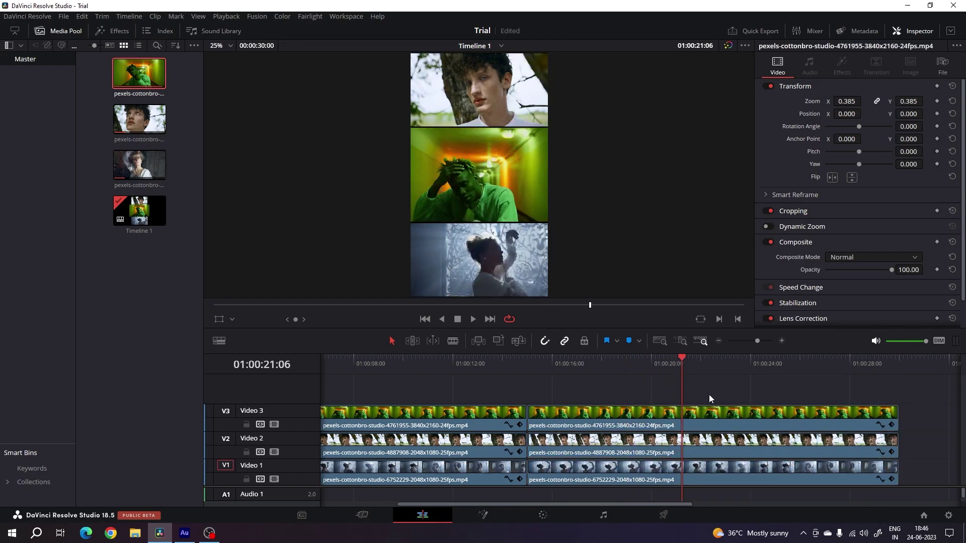
{"action": "left_click", "coordinate": [645, 415]}
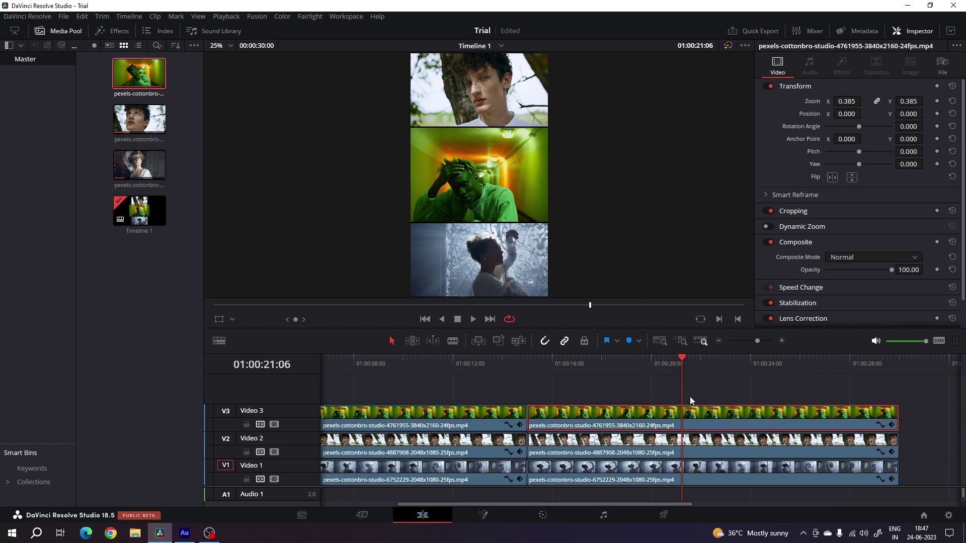
- Convert the second green hallway clip into a Fusion clip and open it on the Fusion page
{"action": "right_click", "coordinate": [669, 413]}
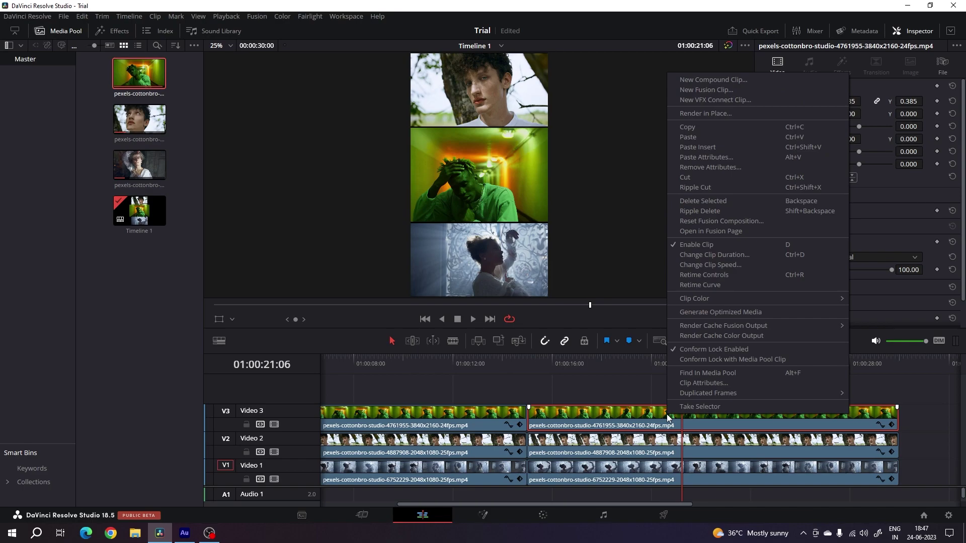
{"action": "left_click", "coordinate": [717, 92]}
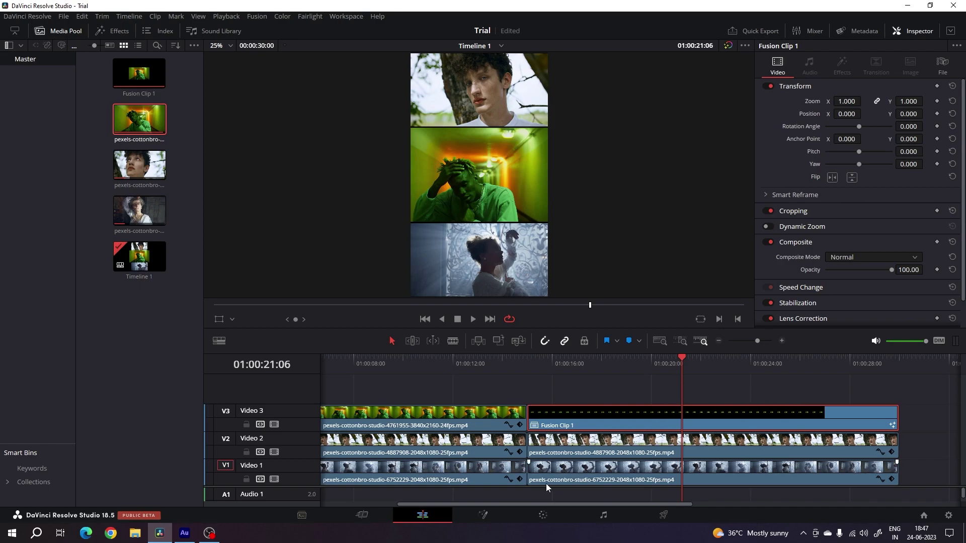
{"action": "left_click", "coordinate": [497, 512]}
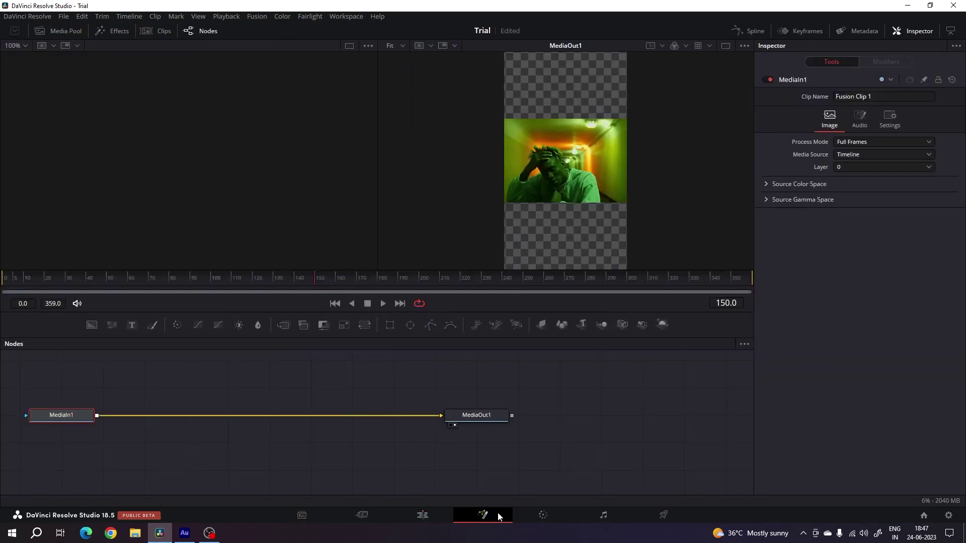
- Disconnect MediaIn1 from MediaOut1, add a Transform node after MediaIn1, and view Transform1
{"action": "left_click_drag", "start_coordinate": [370, 441], "coordinate": [470, 446]}
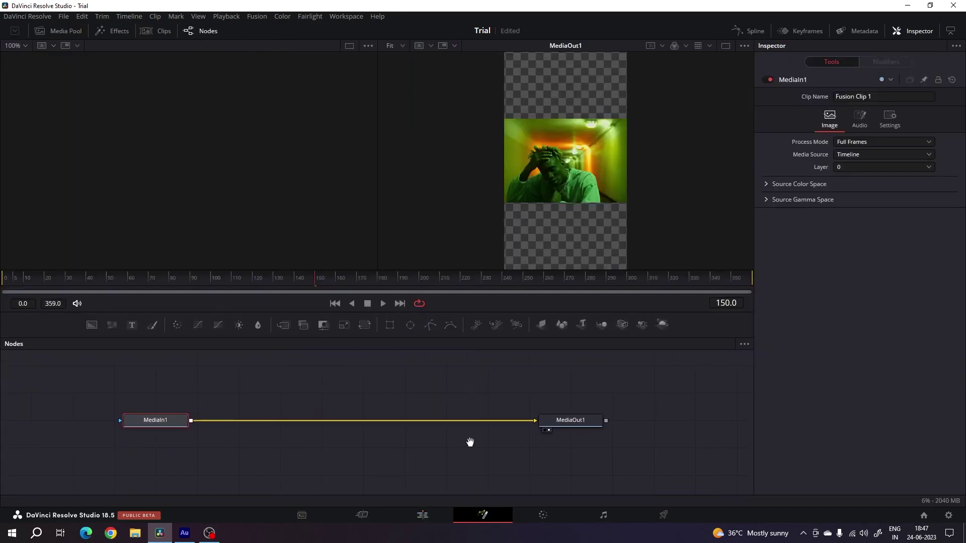
{"action": "left_click_drag", "start_coordinate": [541, 420], "coordinate": [376, 429]}
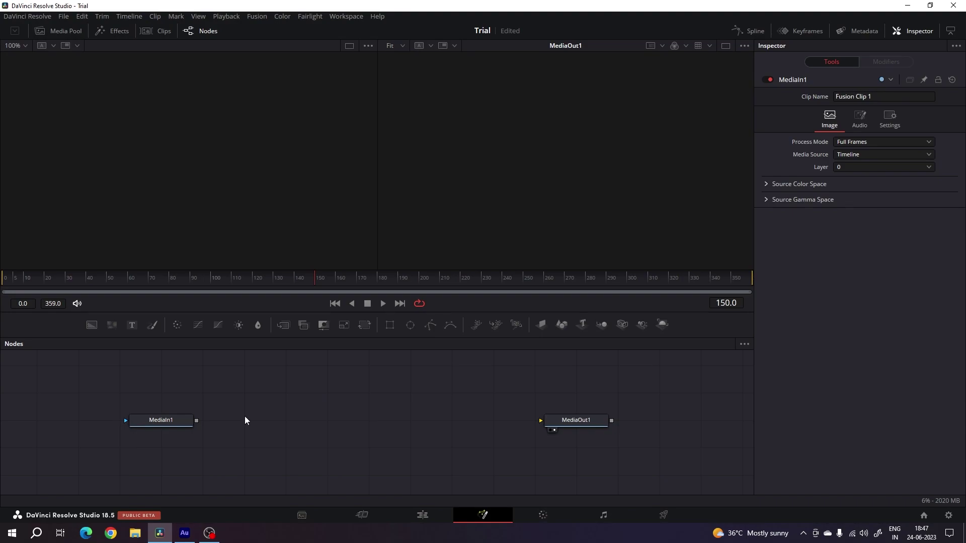
{"action": "left_click", "coordinate": [170, 421]}
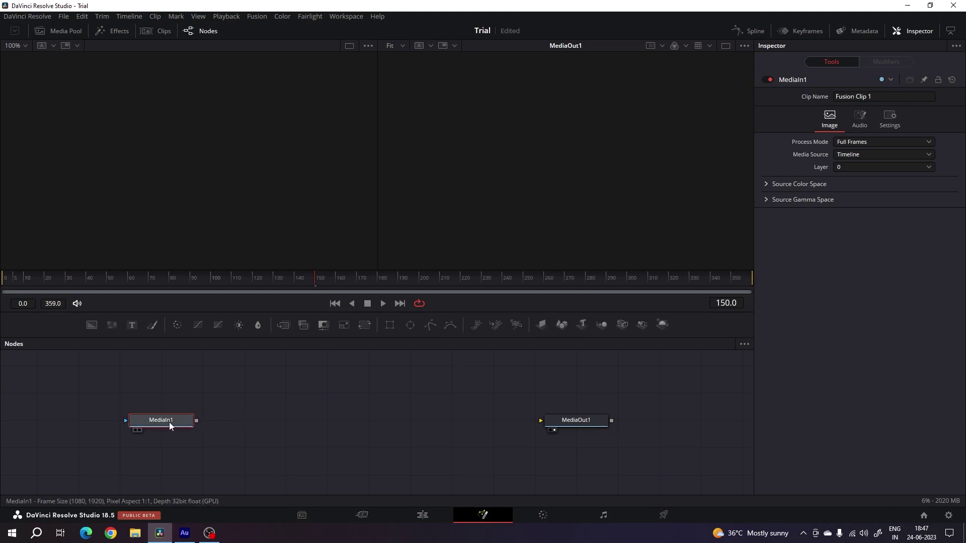
{"action": "left_click", "coordinate": [361, 327]}
{"action": "key", "text": "2"}
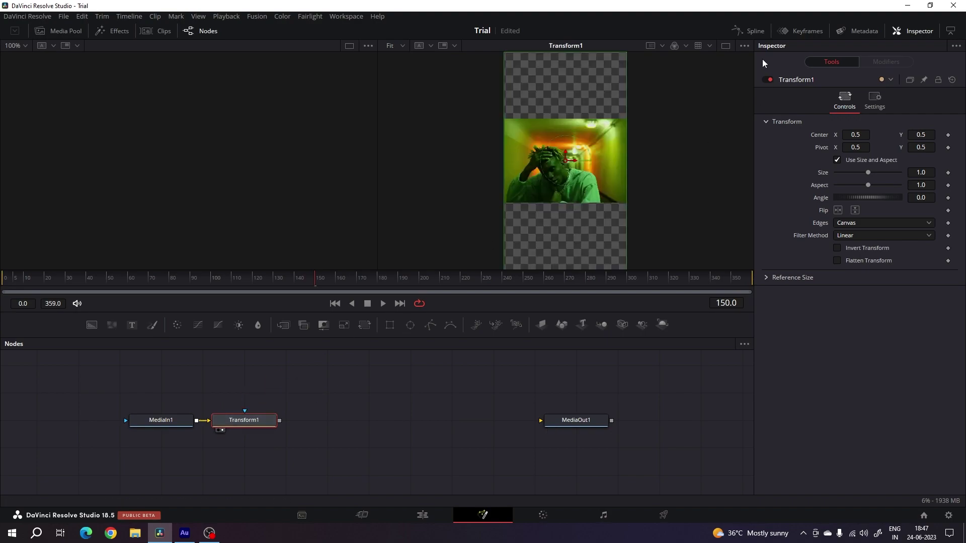
- In a single large viewer, enlarge the middle clip to size 1.2 in Transform1
{"action": "left_click", "coordinate": [724, 46]}
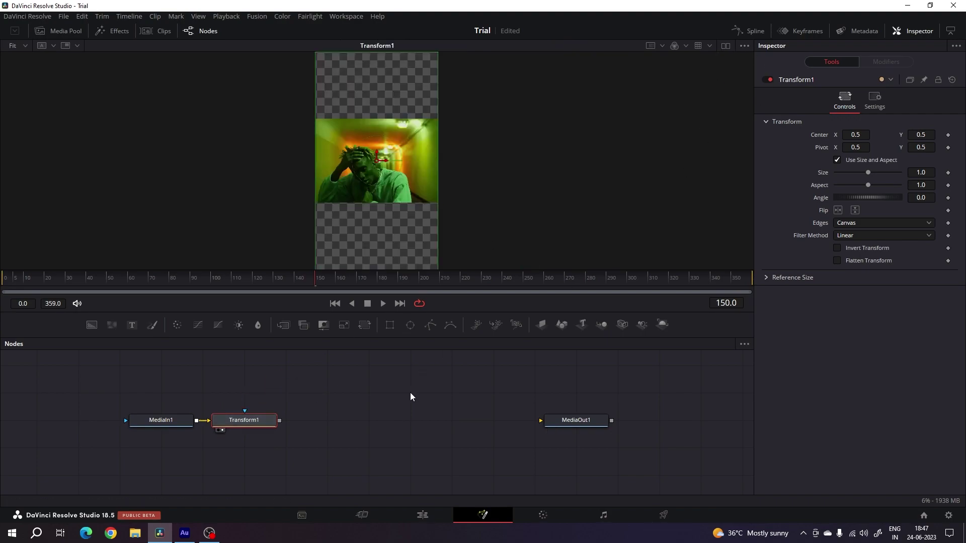
{"action": "left_click_drag", "start_coordinate": [438, 222], "coordinate": [451, 232]}
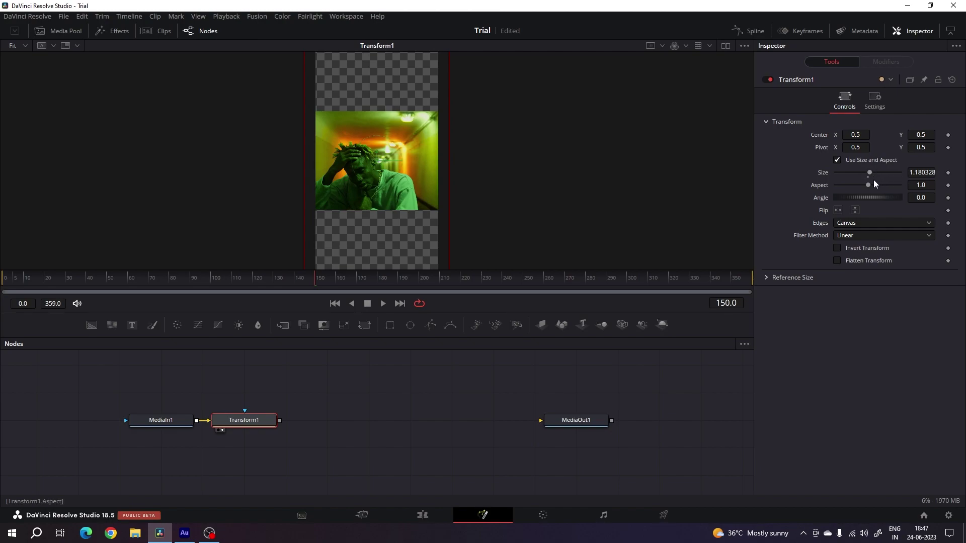
{"action": "left_click", "coordinate": [923, 174]}
{"action": "type", "text": "1.12"}
{"action": "key", "text": "Tab"}
{"action": "left_click", "coordinate": [922, 173]}
{"action": "type", "text": "1.2"}
{"action": "key", "text": "Tab"}
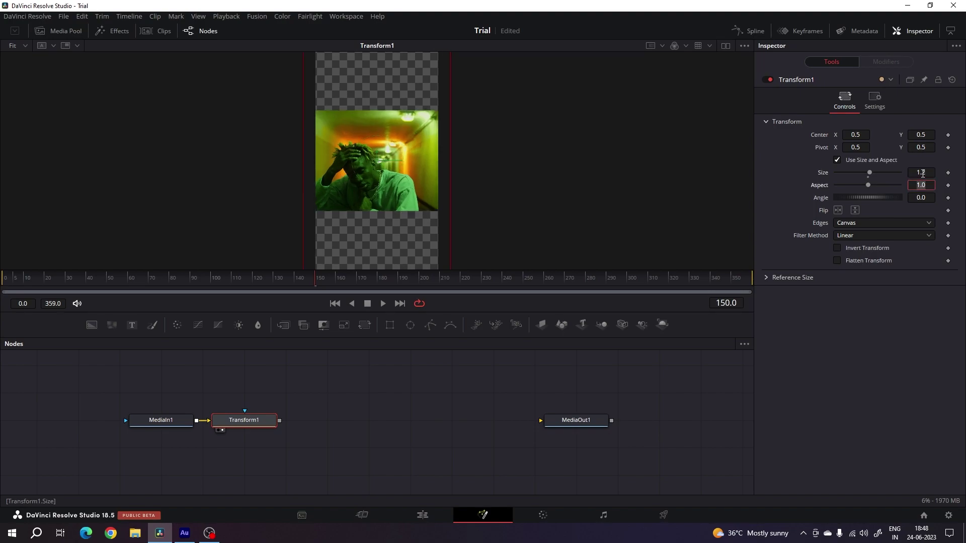
- Tilt the middle clip to a 6 degree angle and add a Background node
{"action": "left_click_drag", "start_coordinate": [382, 185], "coordinate": [384, 185]}
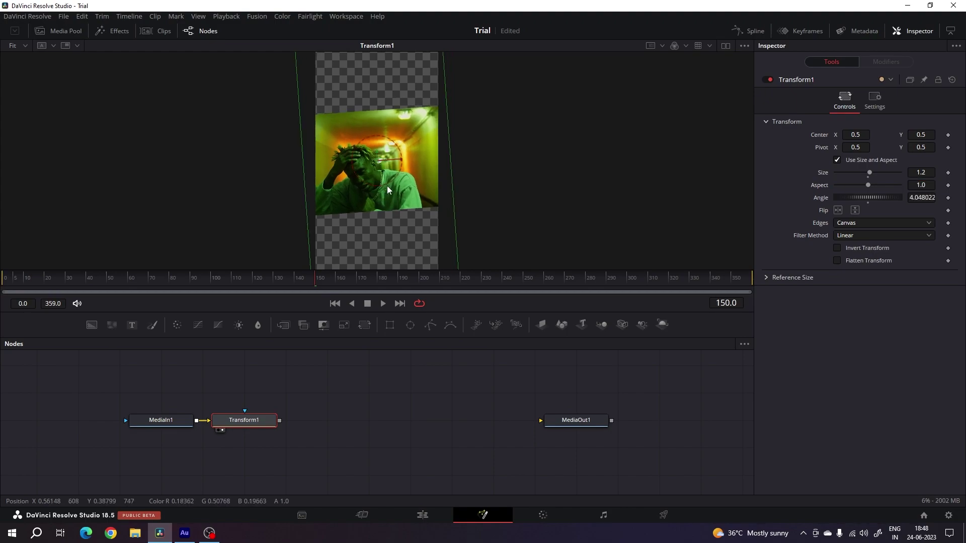
{"action": "left_click", "coordinate": [921, 198]}
{"action": "type", "text": "6"}
{"action": "key", "text": "Tab"}
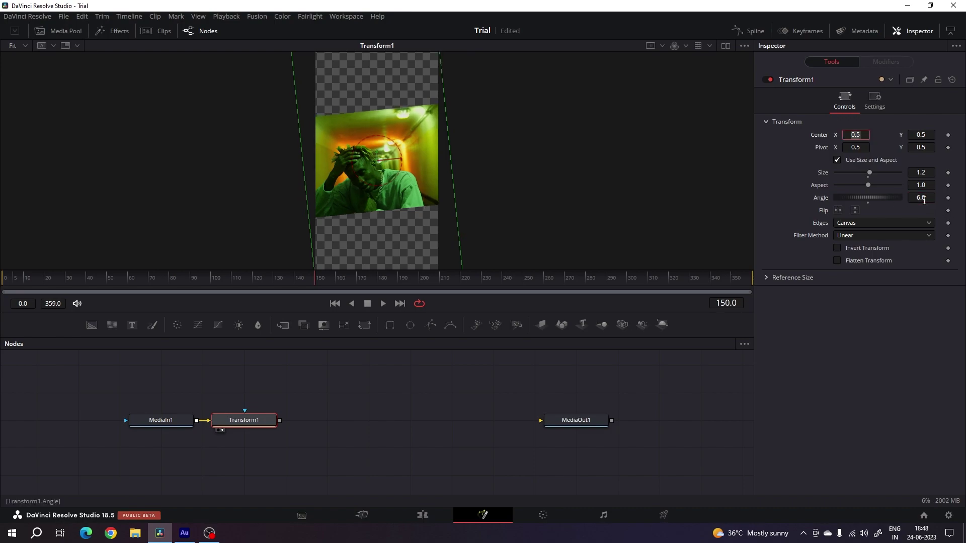
{"action": "left_click", "coordinate": [407, 410]}
{"action": "left_click_drag", "start_coordinate": [92, 325], "coordinate": [315, 399]}
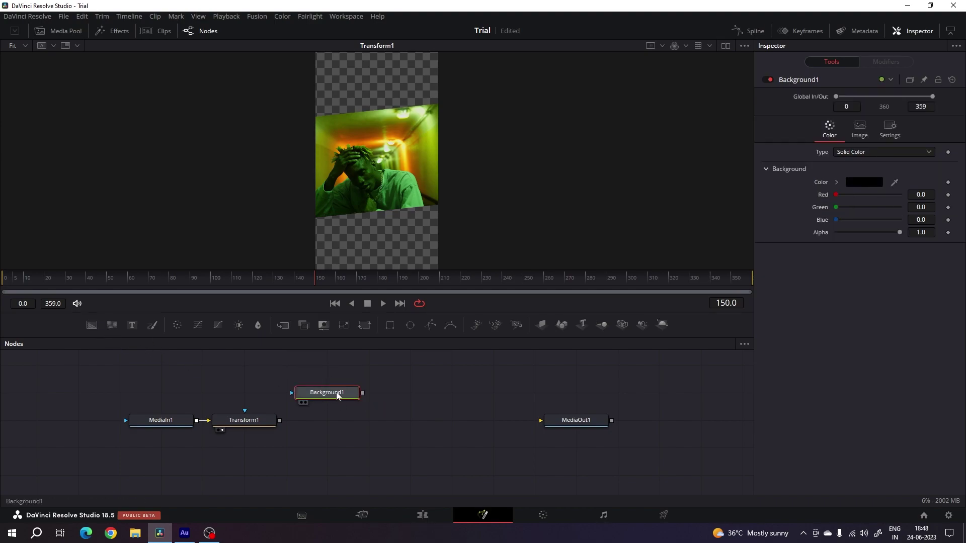
- Add a Rectangle node and connect it as Background1's mask
{"action": "scroll", "coordinate": [392, 392], "scroll_direction": "up", "scroll_amount": 1}
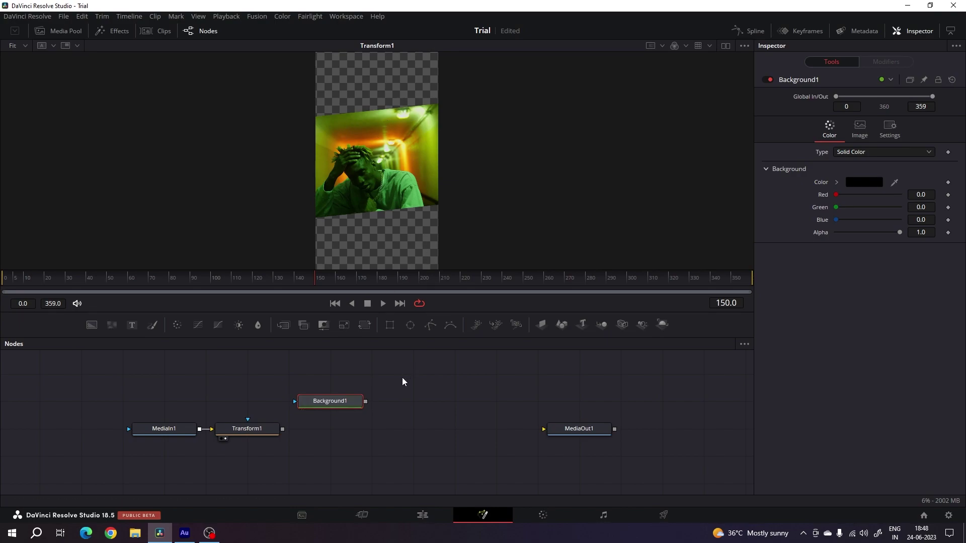
{"action": "left_click_drag", "start_coordinate": [390, 325], "coordinate": [335, 401]}
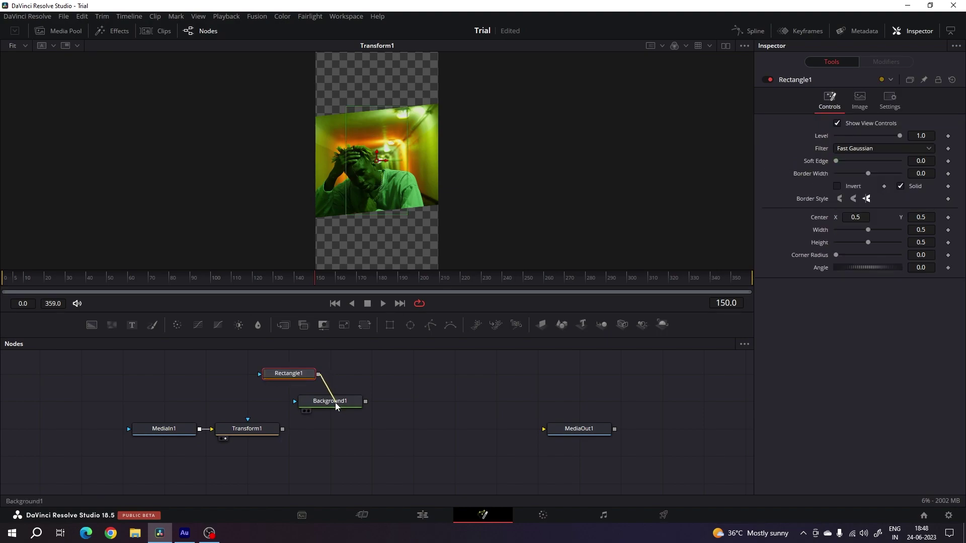
{"action": "left_click_drag", "start_coordinate": [297, 375], "coordinate": [340, 373]}
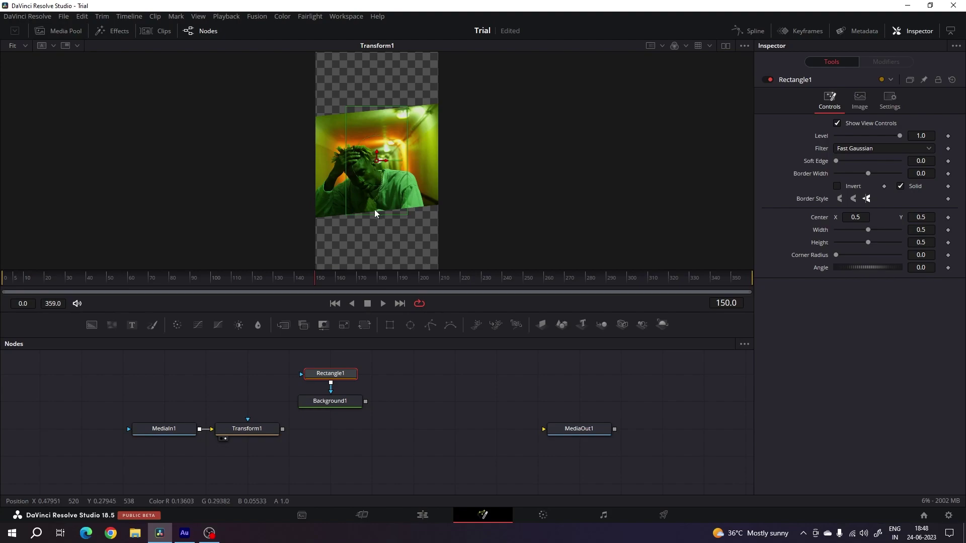
- Size the rectangle to width 1.22093, height 0.464052 and tilt it 6.12 degrees to match the clip
{"action": "scroll", "coordinate": [402, 189], "scroll_direction": "up", "scroll_amount": 1}
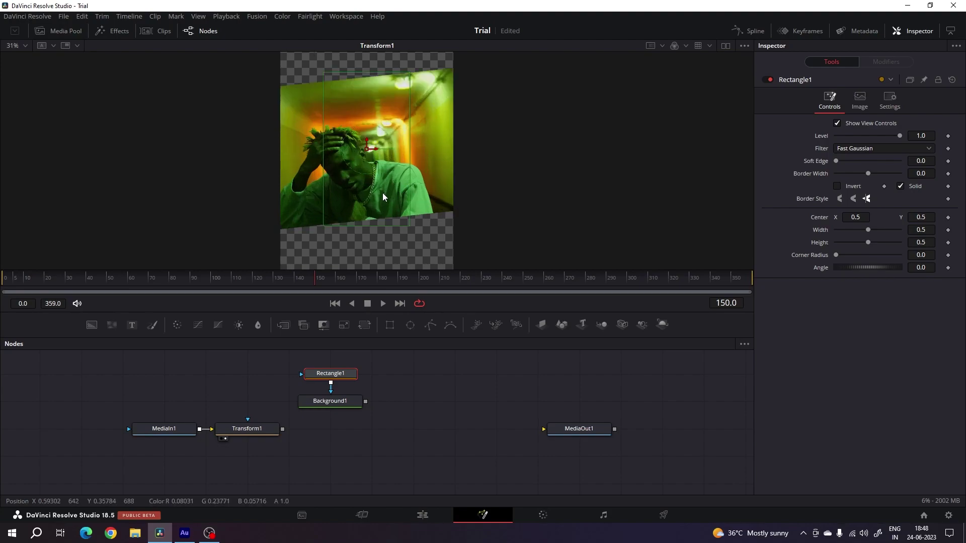
{"action": "left_click_drag", "start_coordinate": [409, 174], "coordinate": [471, 191]}
{"action": "left_click_drag", "start_coordinate": [421, 228], "coordinate": [422, 220]}
{"action": "left_click_drag", "start_coordinate": [377, 173], "coordinate": [379, 174]}
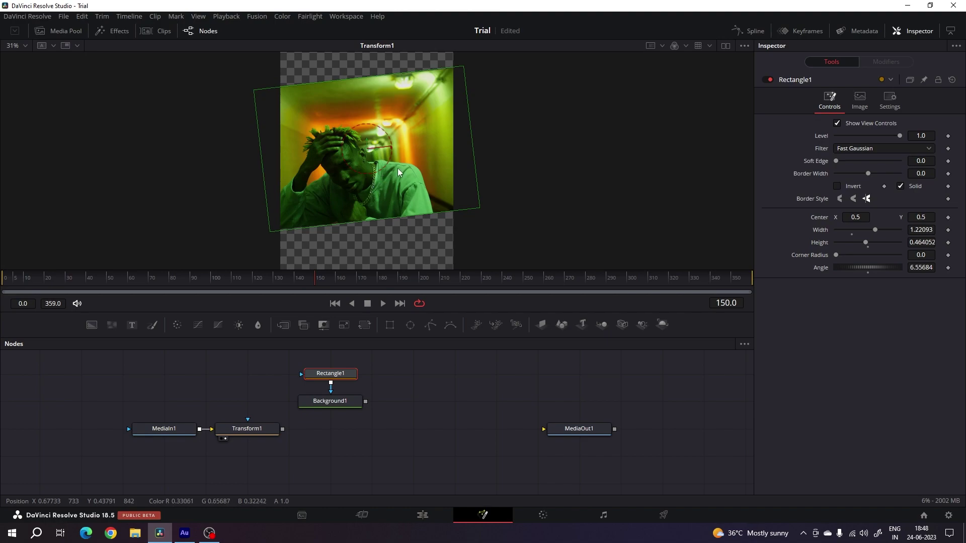
{"action": "scroll", "coordinate": [396, 166], "scroll_direction": "up", "scroll_amount": 2}
{"action": "left_click_drag", "start_coordinate": [375, 152], "coordinate": [374, 149]}
{"action": "left_click_drag", "start_coordinate": [376, 152], "coordinate": [376, 152]}
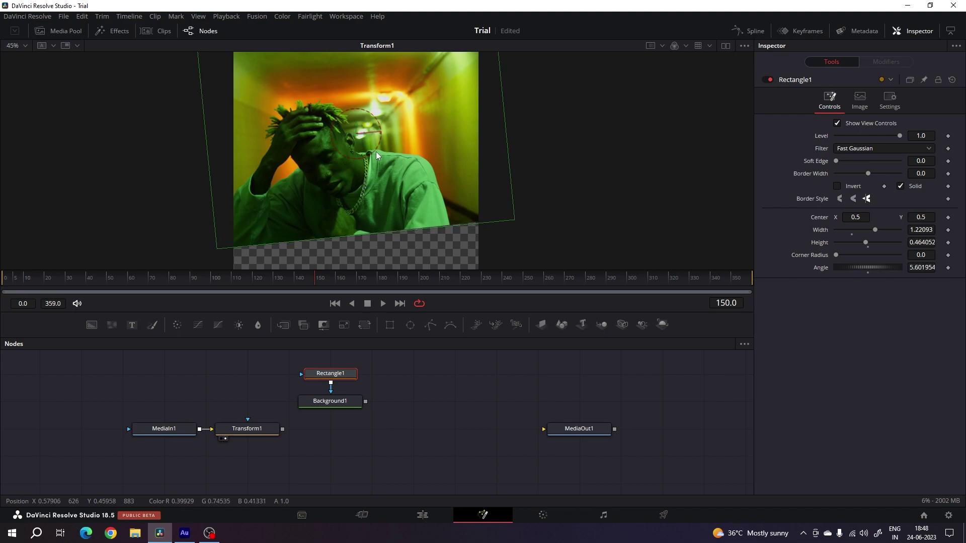
{"action": "left_click_drag", "start_coordinate": [862, 266], "coordinate": [866, 266]}
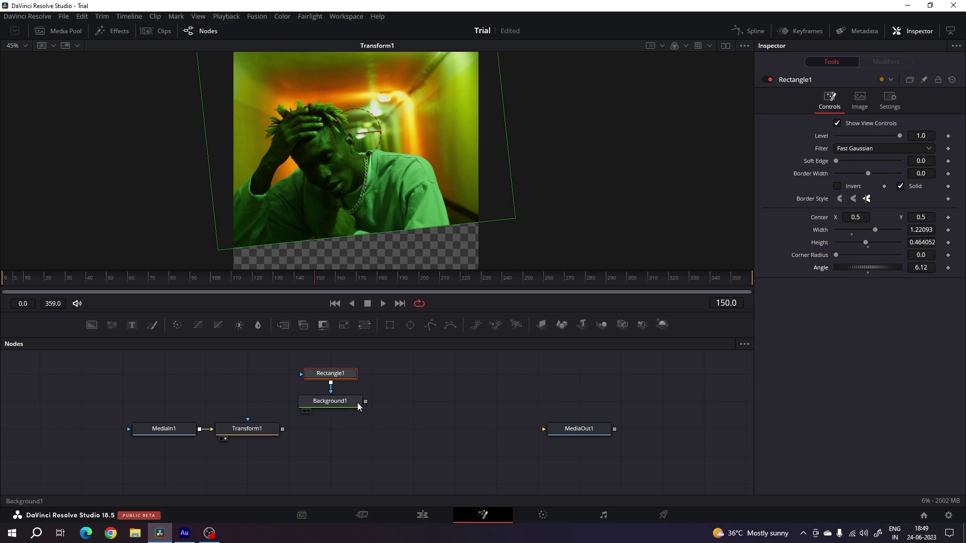
{"action": "left_click", "coordinate": [340, 439]}
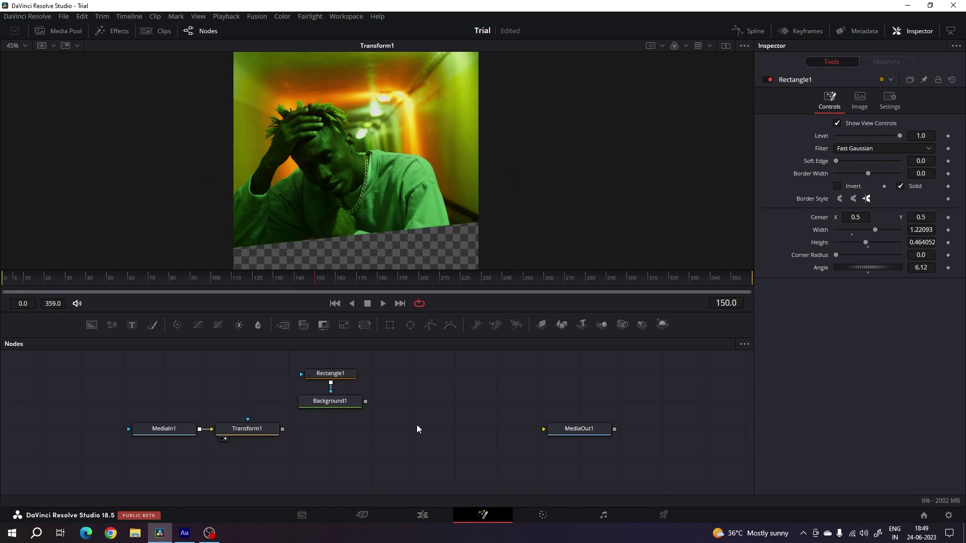
- Add a Merge node with Transform1 as background and Background1 as foreground, and view it
{"action": "left_click_drag", "start_coordinate": [283, 324], "coordinate": [413, 428]}
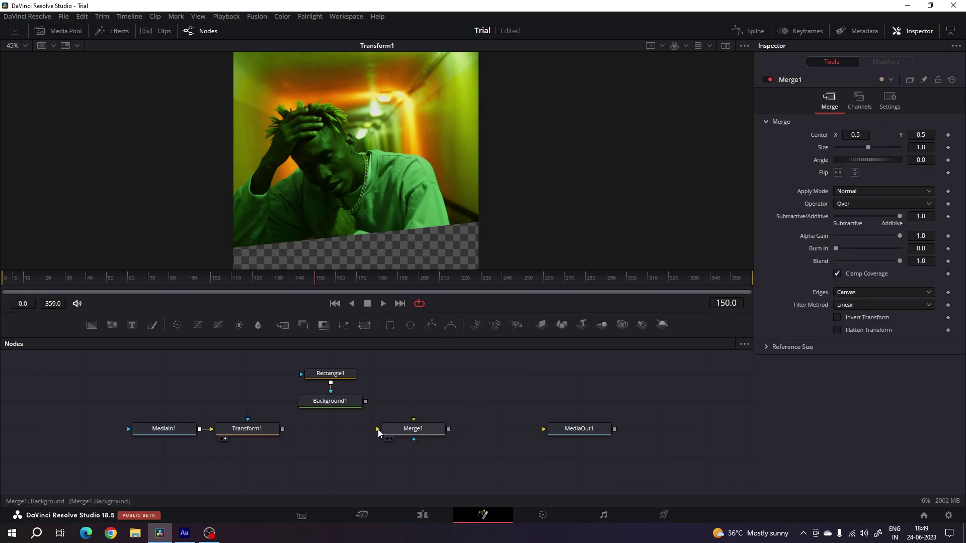
{"action": "left_click_drag", "start_coordinate": [378, 428], "coordinate": [258, 432]}
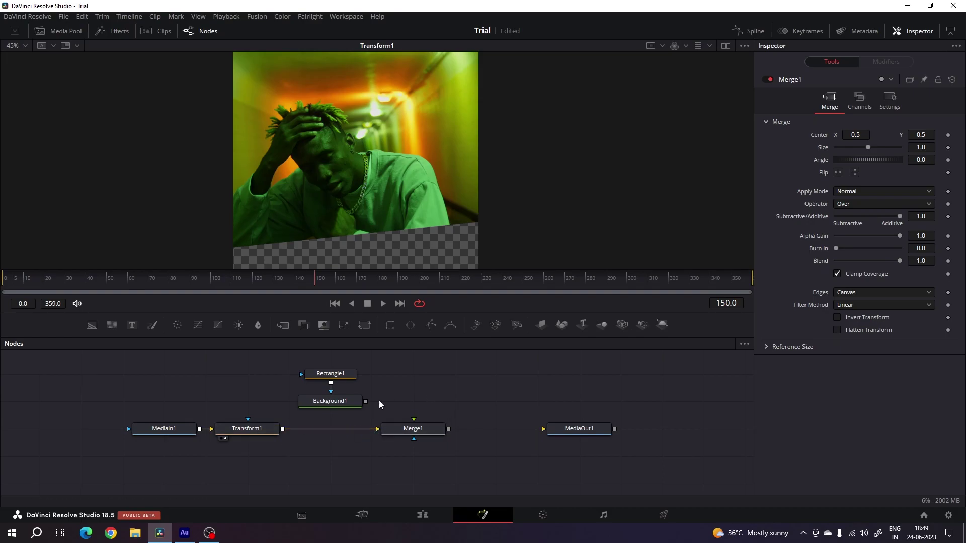
{"action": "key", "text": "1"}
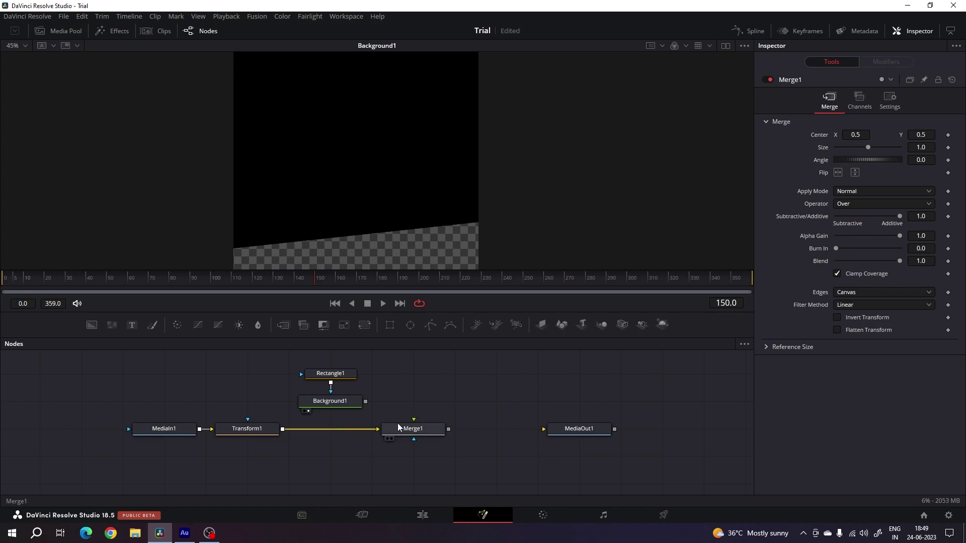
{"action": "left_click_drag", "start_coordinate": [413, 420], "coordinate": [356, 405]}
{"action": "left_click_drag", "start_coordinate": [424, 429], "coordinate": [452, 129]}
- Make Rectangle1 a hollow outline with a 0.019 border width
{"action": "left_click", "coordinate": [341, 375]}
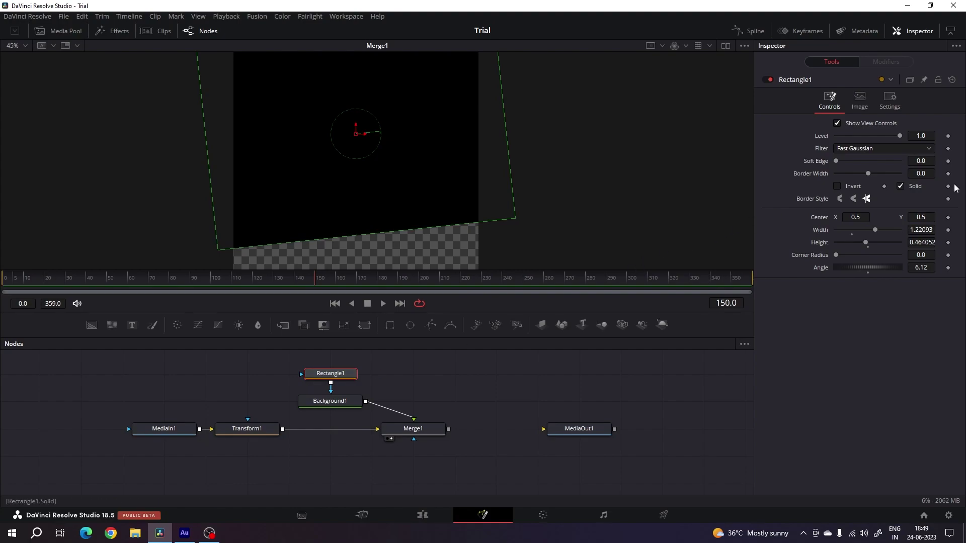
{"action": "left_click", "coordinate": [901, 187]}
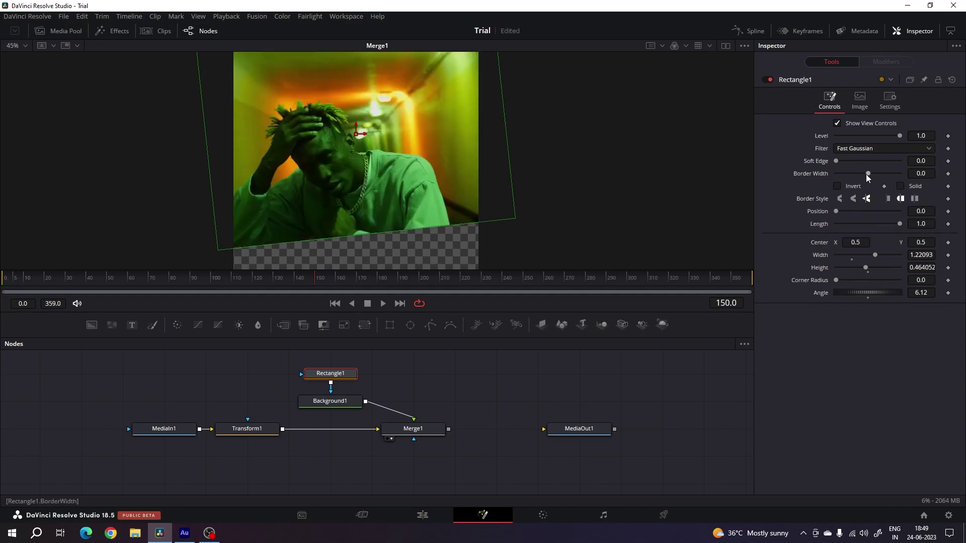
{"action": "left_click_drag", "start_coordinate": [868, 174], "coordinate": [872, 177]}
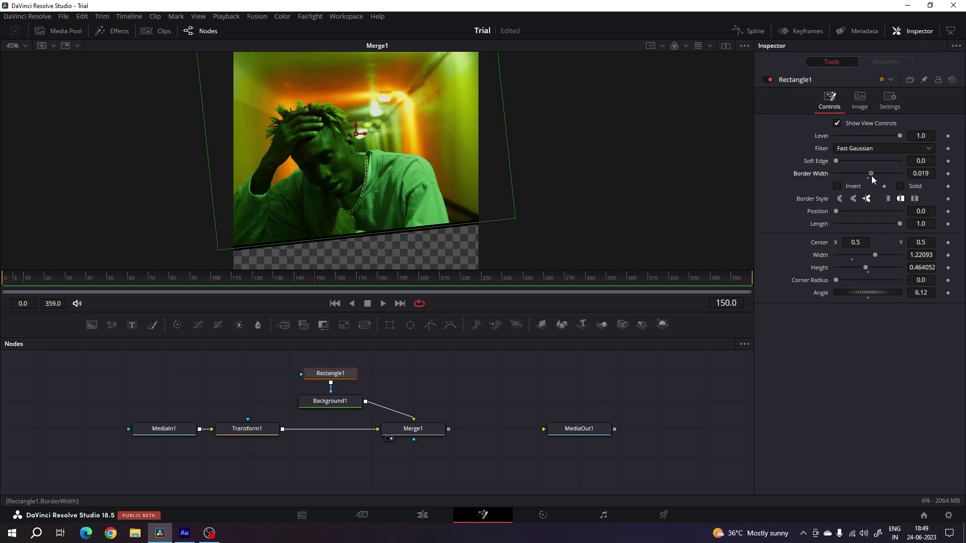
{"action": "left_click", "coordinate": [480, 363]}
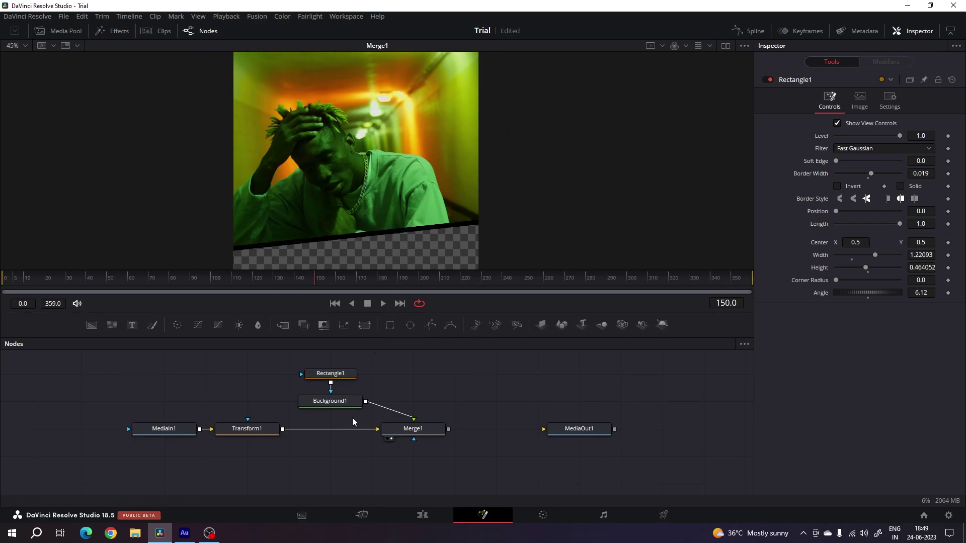
{"action": "left_click", "coordinate": [339, 405]}
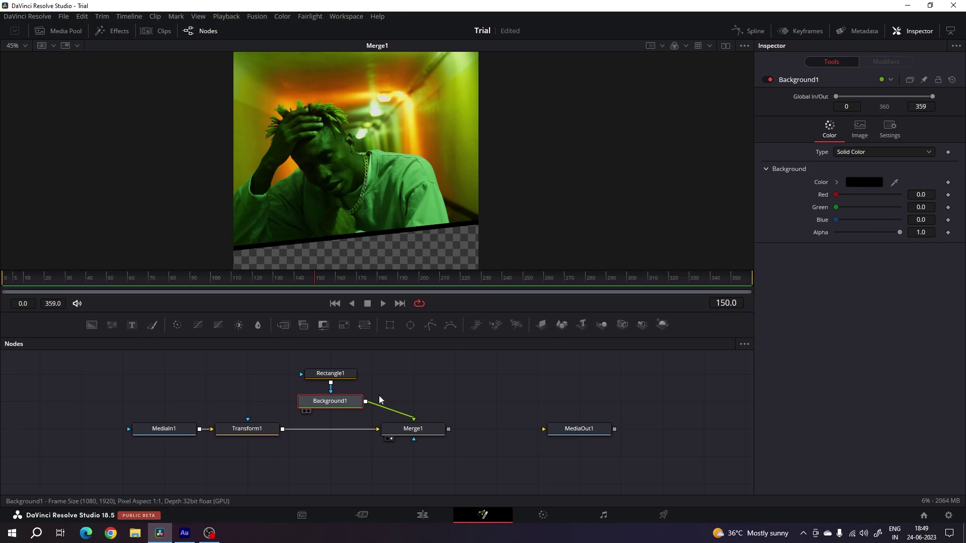
- Make Background1 white and set Rectangle1's border width to 0.01
{"action": "left_click", "coordinate": [853, 185]}
{"action": "left_click", "coordinate": [463, 251]}
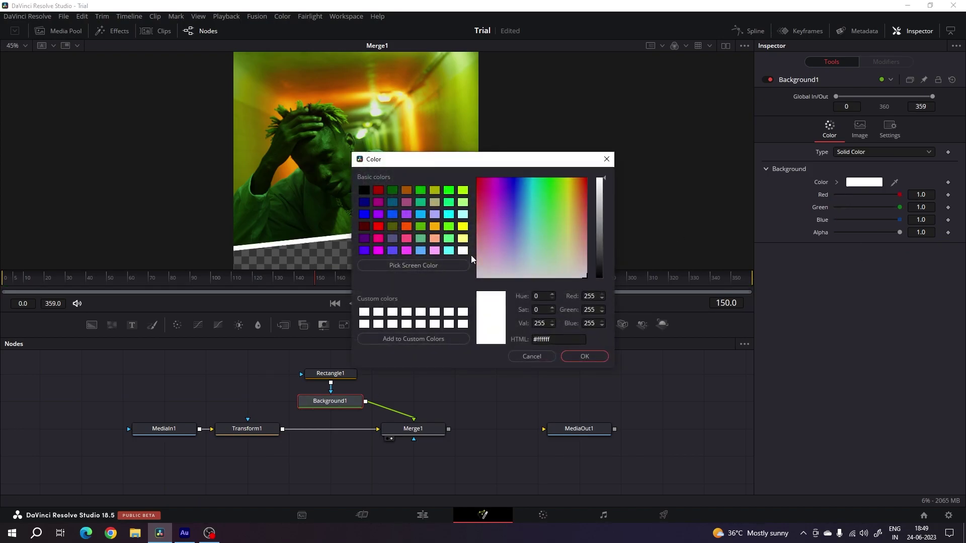
{"action": "left_click", "coordinate": [585, 356]}
{"action": "left_click", "coordinate": [319, 373]}
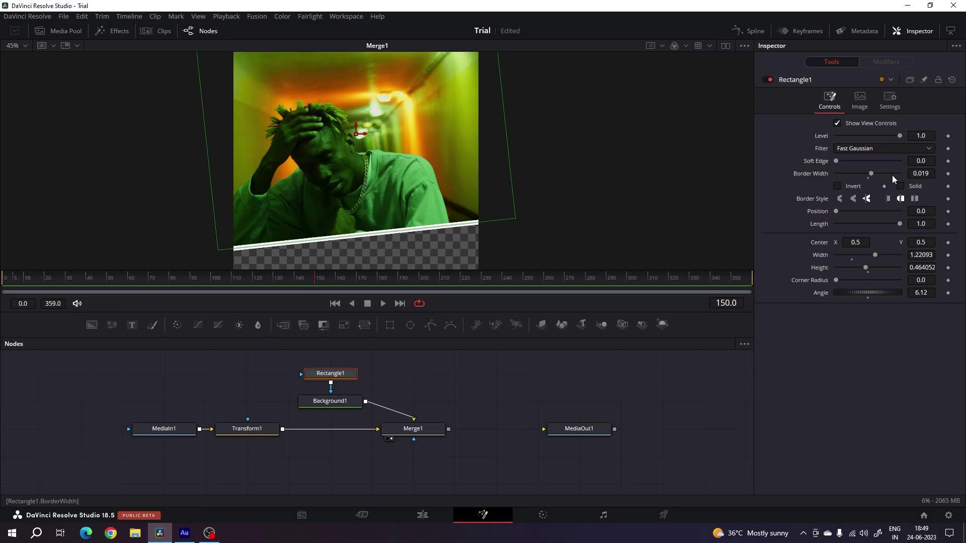
{"action": "left_click", "coordinate": [931, 174]}
{"action": "key", "text": "BackSpace"}
{"action": "key", "text": "Return"}
- Connect Merge1 to MediaOut1 and return to the Edit page
{"action": "left_click", "coordinate": [478, 411]}
{"action": "left_click_drag", "start_coordinate": [432, 436], "coordinate": [588, 439]}
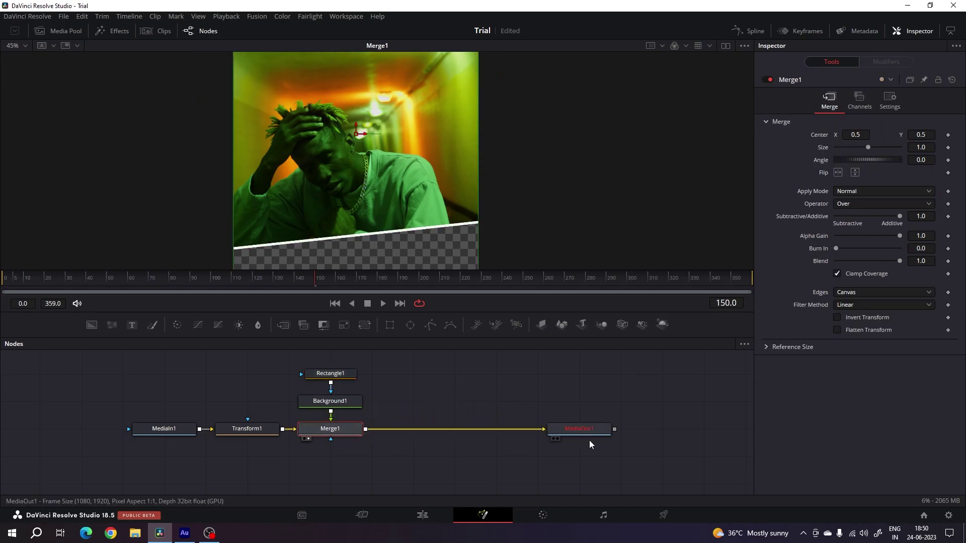
{"action": "left_click", "coordinate": [496, 470]}
{"action": "left_click", "coordinate": [432, 515]}
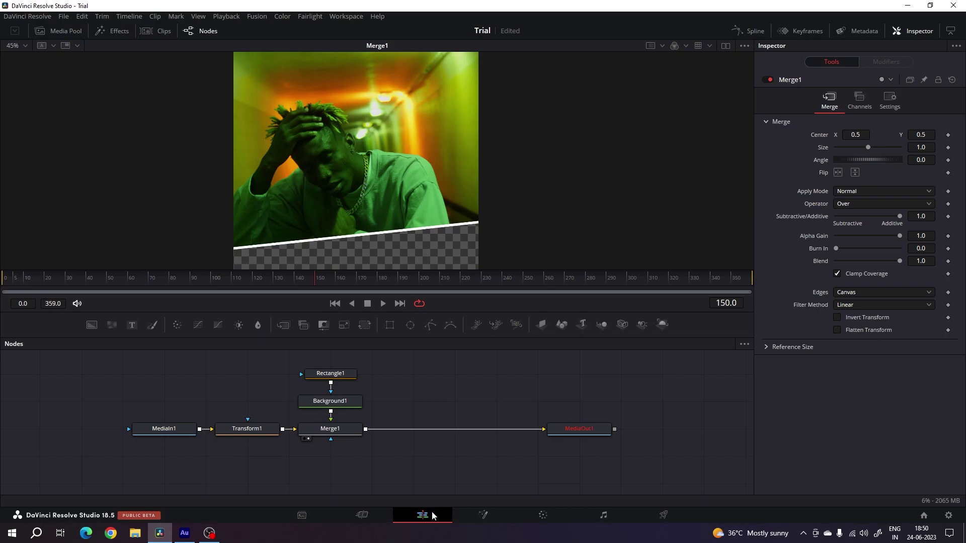
- Close the Inspector to widen the preview and move the playhead to 01:00:00:00
{"action": "scroll", "coordinate": [781, 379], "scroll_direction": "down", "scroll_amount": 3}
{"action": "left_click_drag", "start_coordinate": [451, 364], "coordinate": [579, 372]}
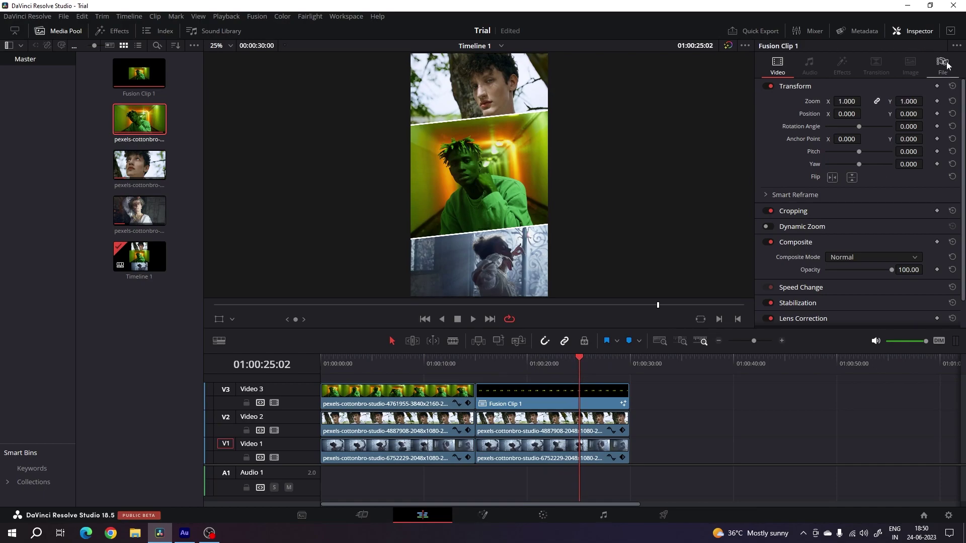
{"action": "left_click", "coordinate": [920, 31]}
{"action": "left_click", "coordinate": [321, 358]}
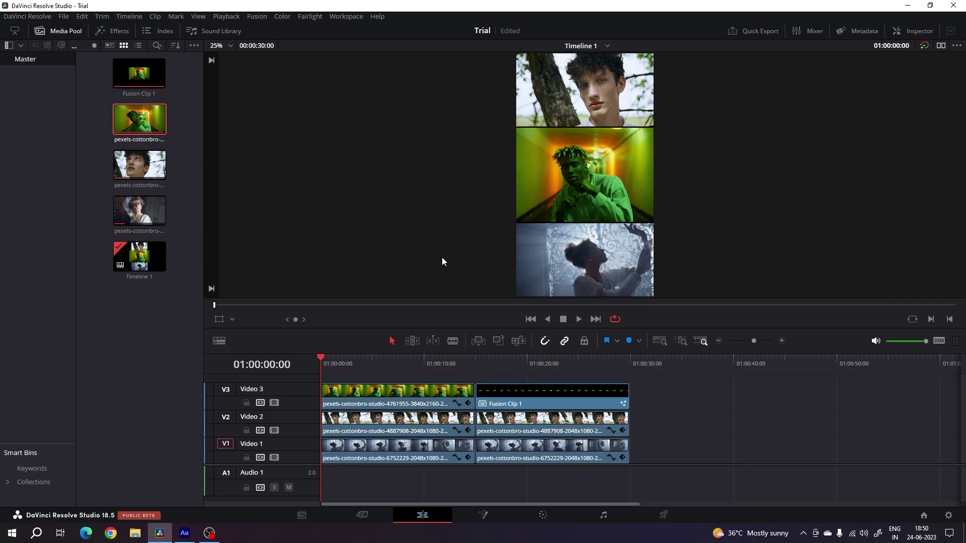
- Play the finished three-clip reel full screen from the start
{"action": "key", "text": "p"}
{"action": "key", "text": "space"}
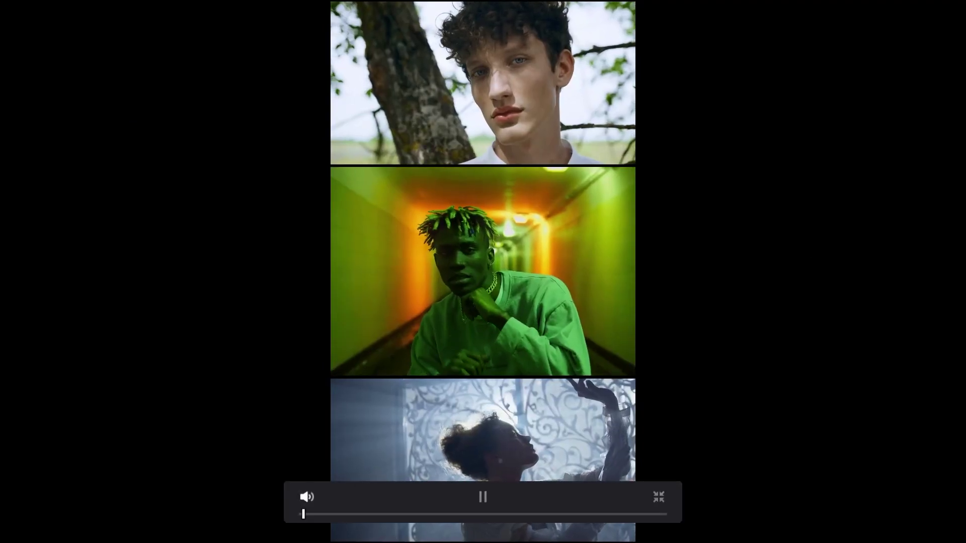